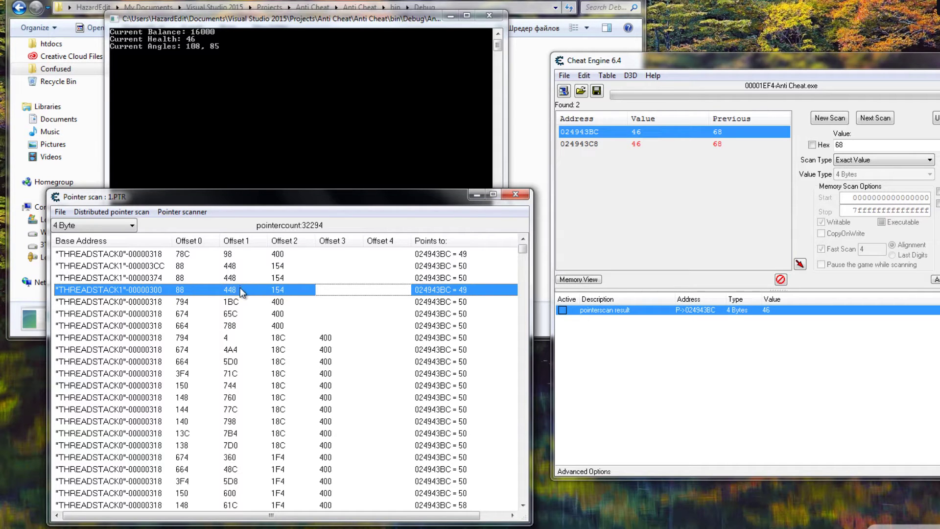
# Close the pointer scan results, open the pointerscan result's address settings and place its IrfanView screenshot beside the address list
pyautogui.click(514, 195)
pyautogui.doubleClick(702, 309)
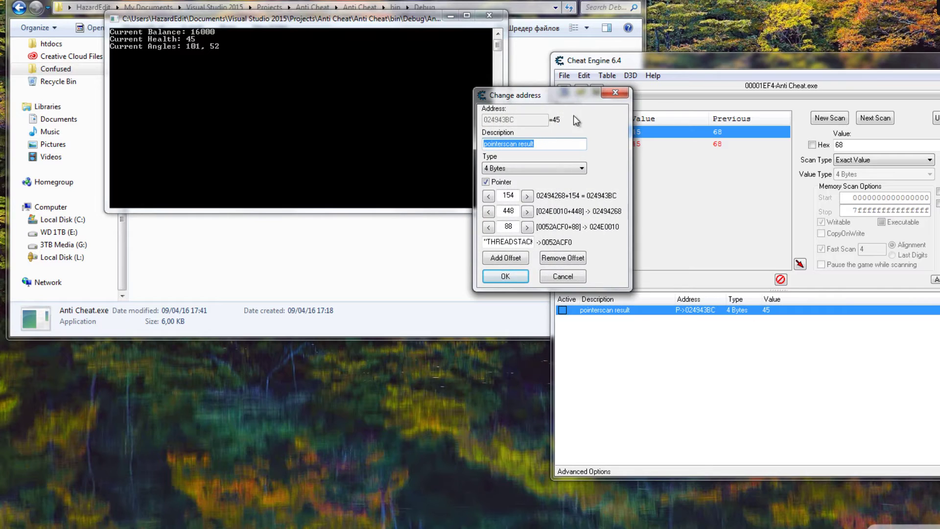
pyautogui.moveTo(544, 92); pyautogui.dragTo(251, 135)
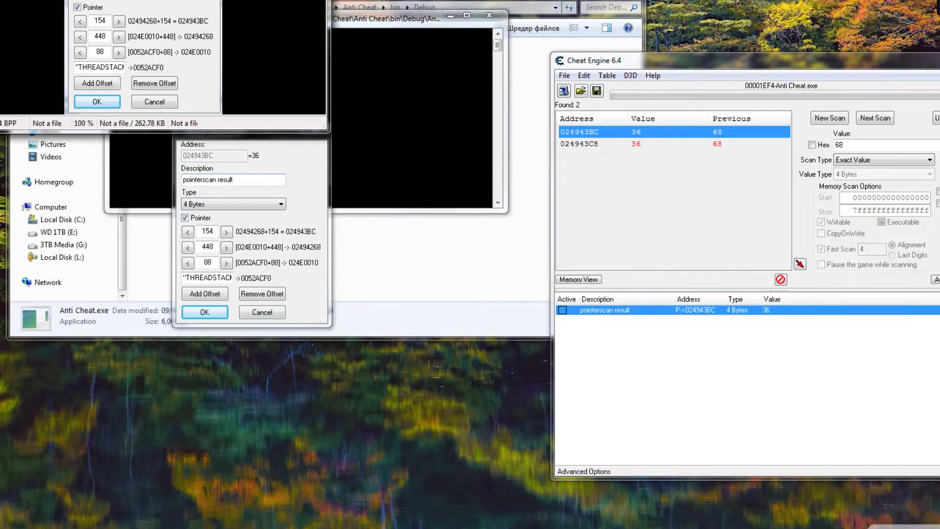
pyautogui.moveTo(323, 84); pyautogui.dragTo(301, 43)
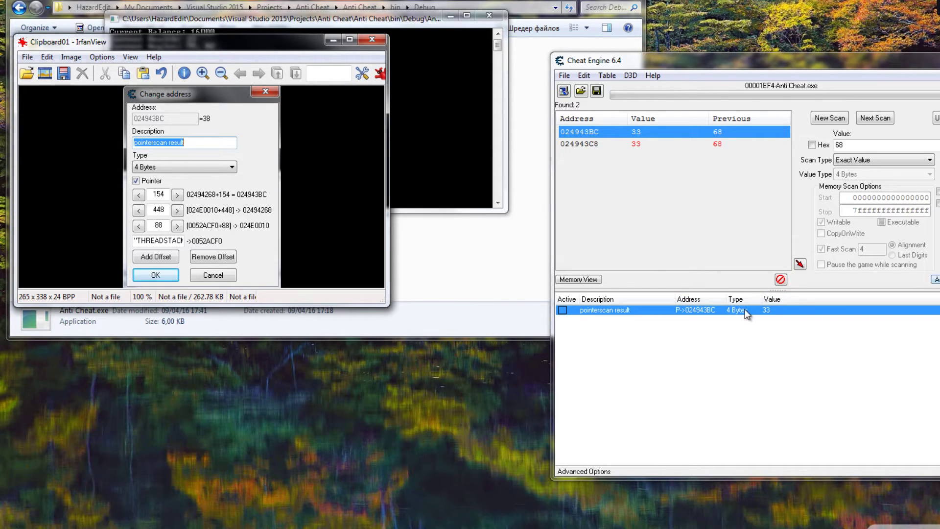
pyautogui.press('Delete')
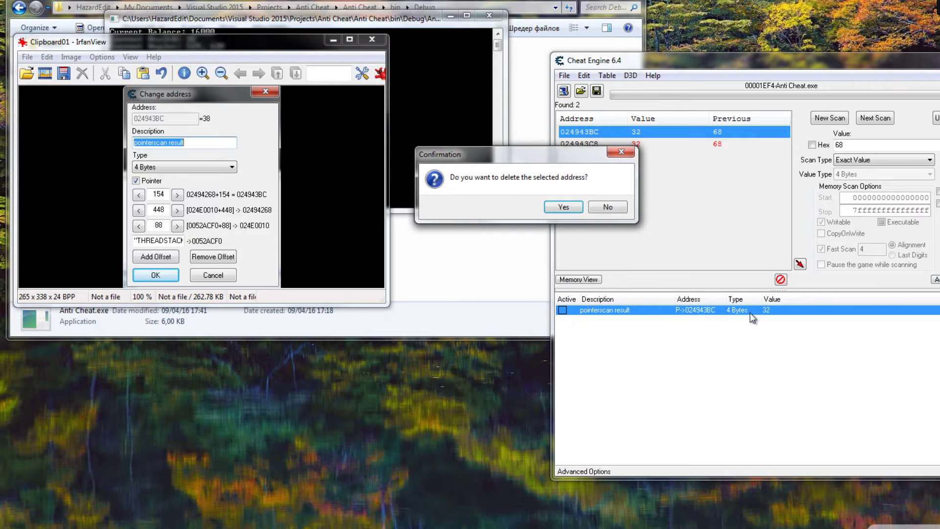
pyautogui.click(605, 205)
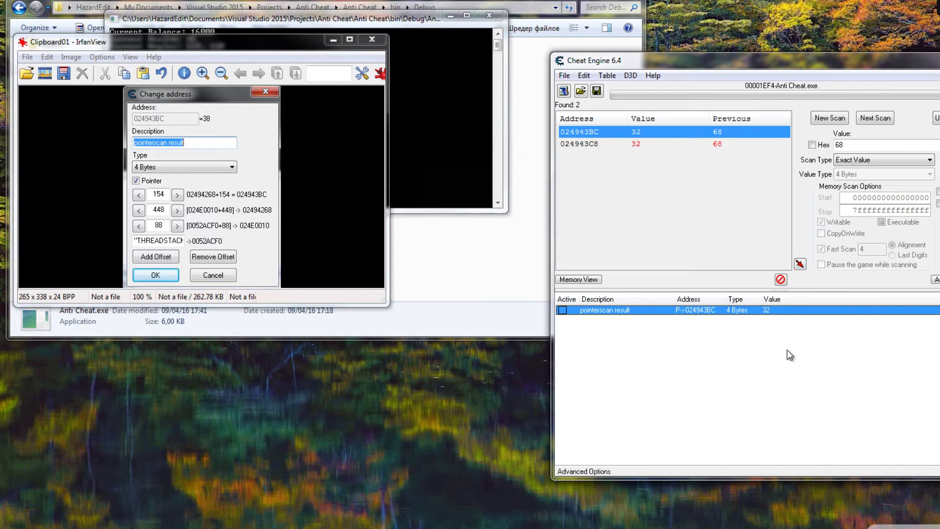
pyautogui.doubleClick(706, 309)
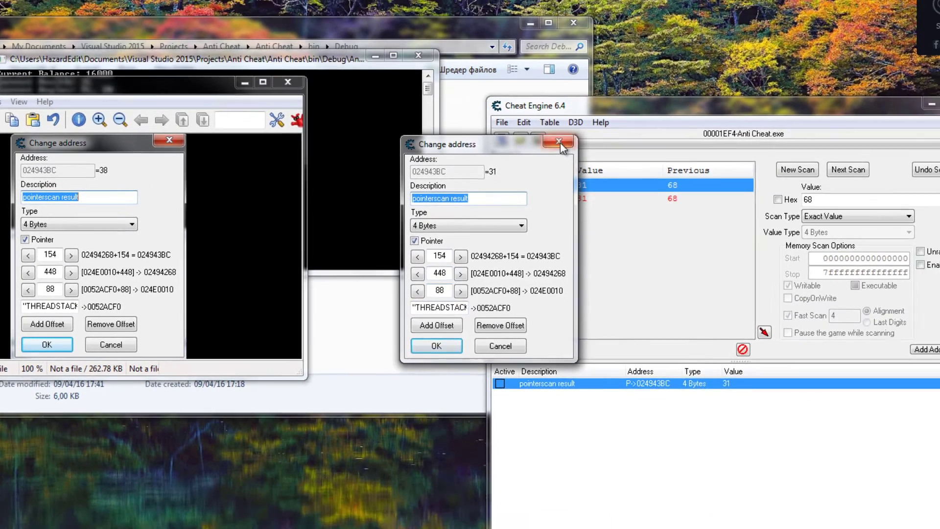
pyautogui.click(674, 115)
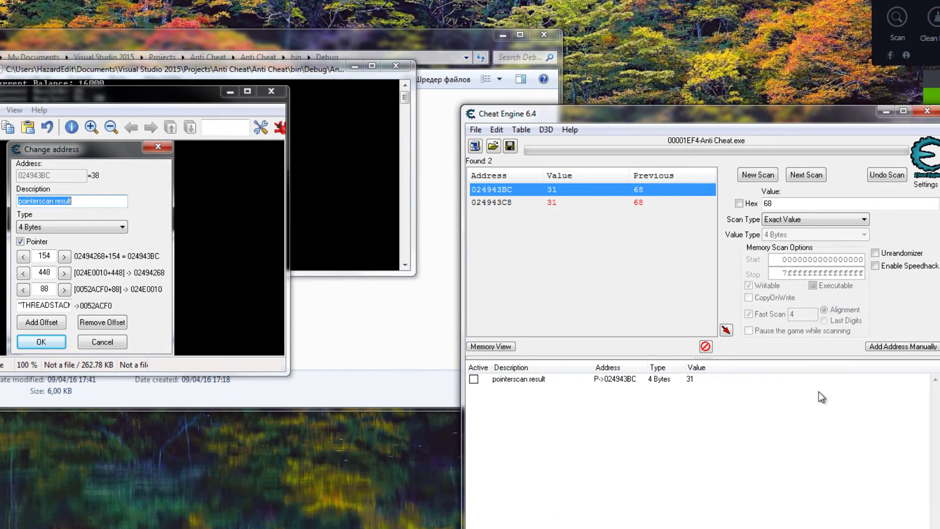
# Manually add a 4 Bytes pointer entry with the base "threadstack1"-300 and offset 0
pyautogui.click(895, 344)
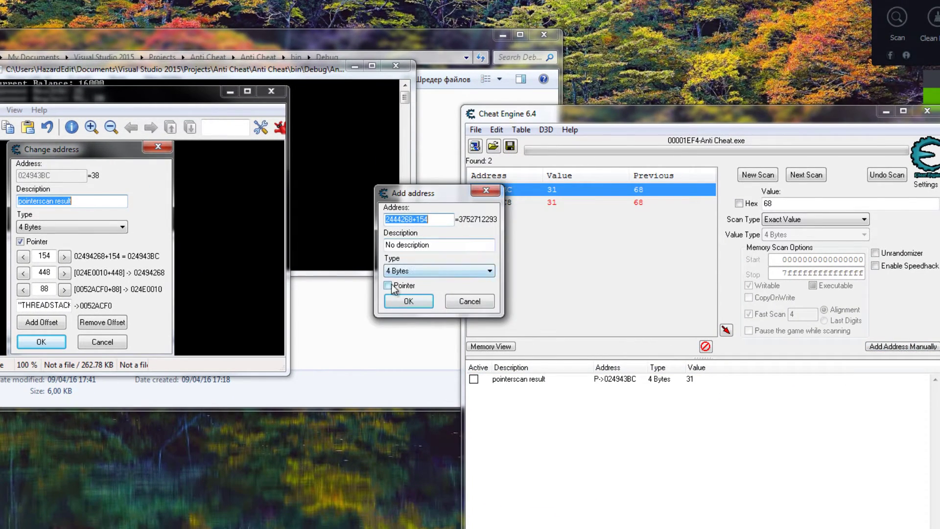
pyautogui.click(392, 286)
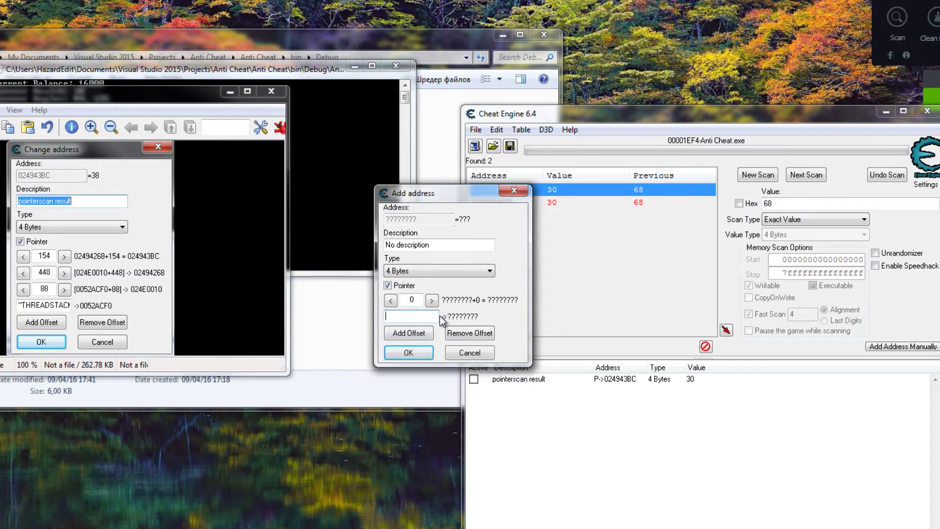
pyautogui.write('""')
pyautogui.press('Left')
pyautogui.write('threadstack1')
pyautogui.press('End')
pyautogui.write('+')
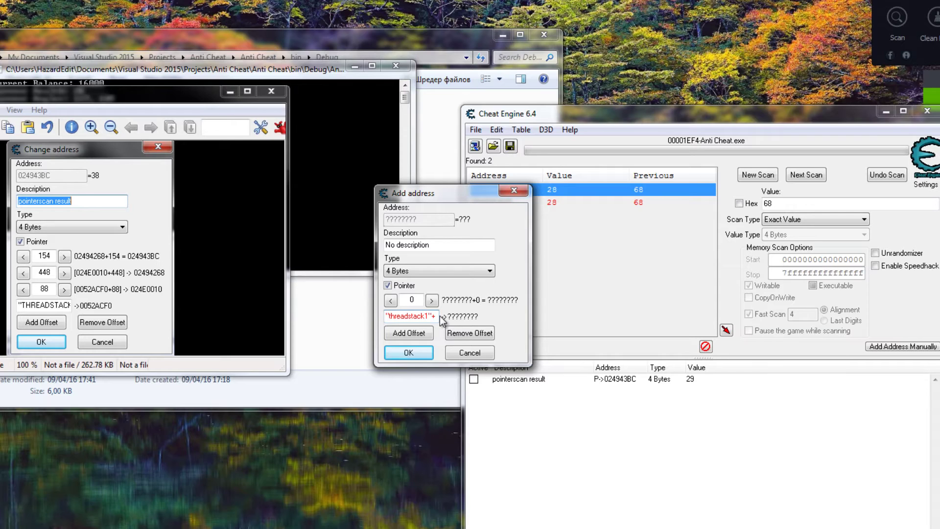
pyautogui.write('300')
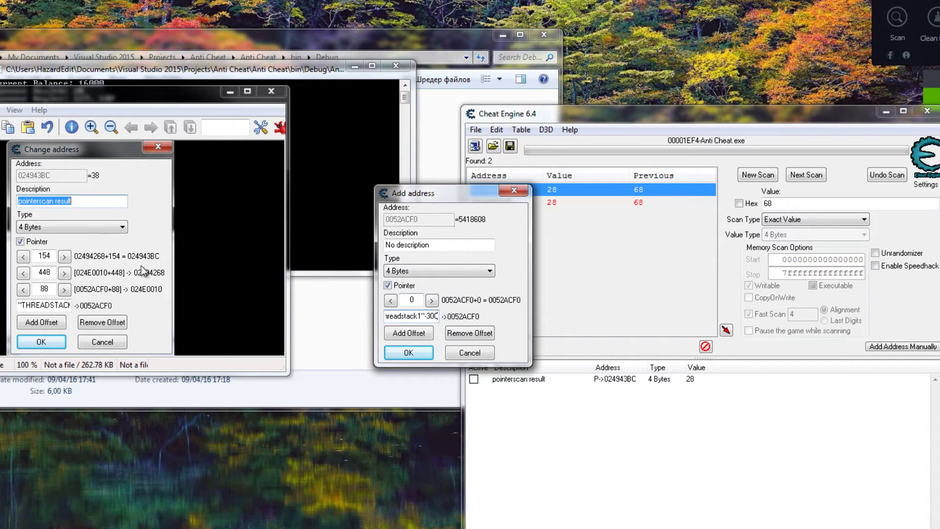
pyautogui.press('Return')
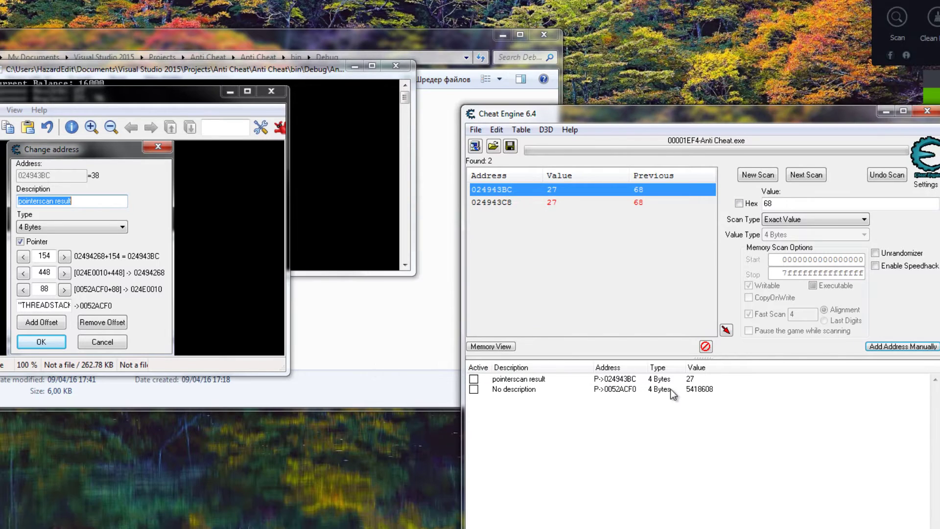
# Examine the THREADSTACK1 base expression in the pointerscan result's address settings and leave them without changes
pyautogui.click(629, 389)
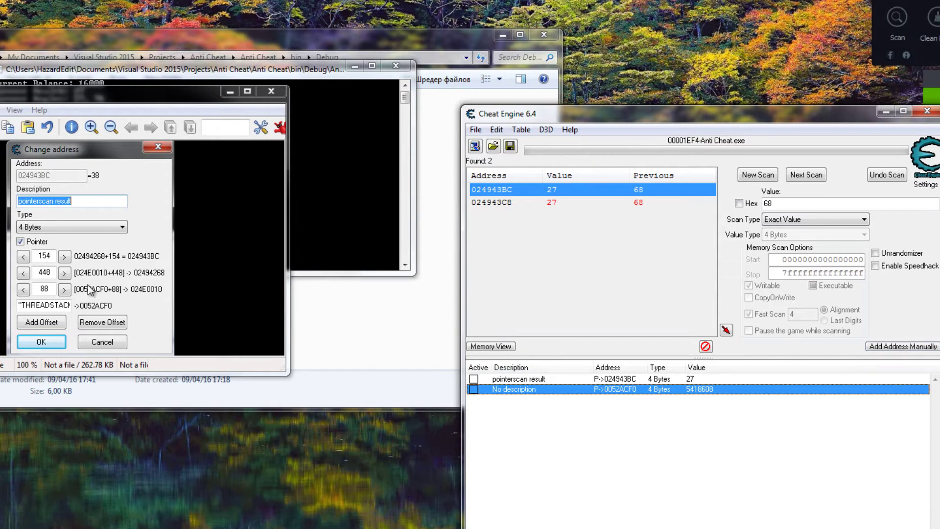
pyautogui.doubleClick(614, 379)
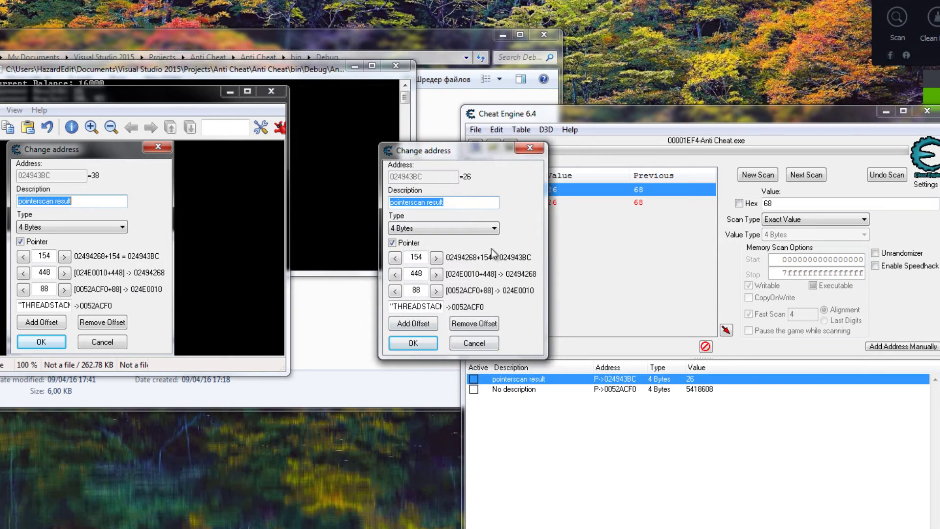
pyautogui.click(438, 307)
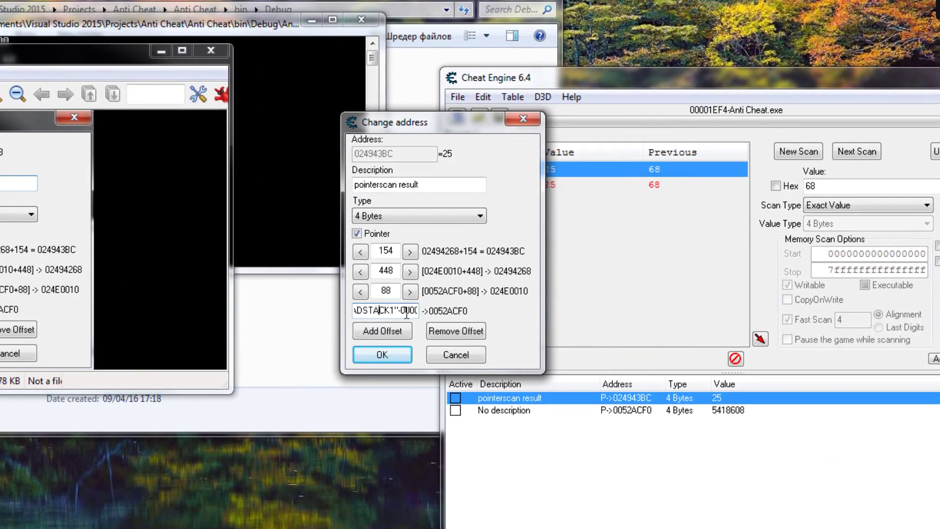
pyautogui.moveTo(504, 242); pyautogui.dragTo(595, 244)
pyautogui.moveTo(416, 311); pyautogui.dragTo(260, 302)
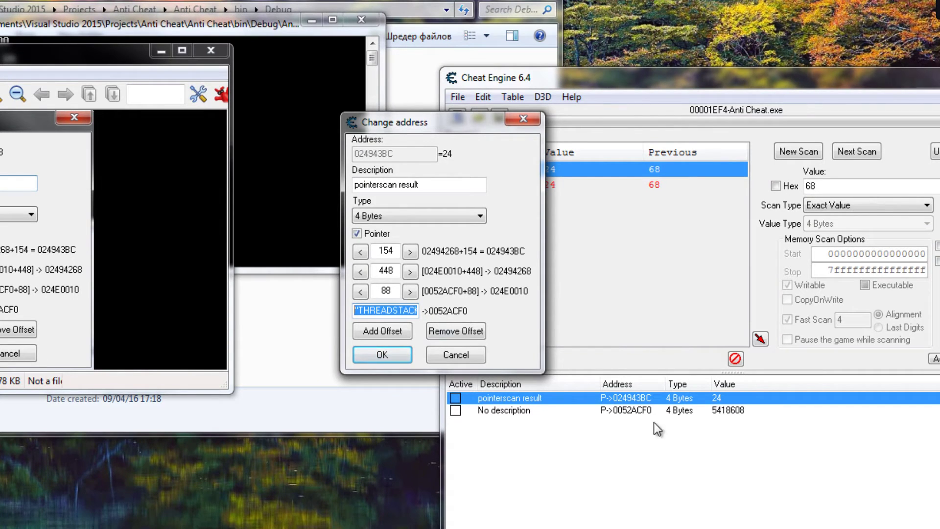
pyautogui.click(433, 353)
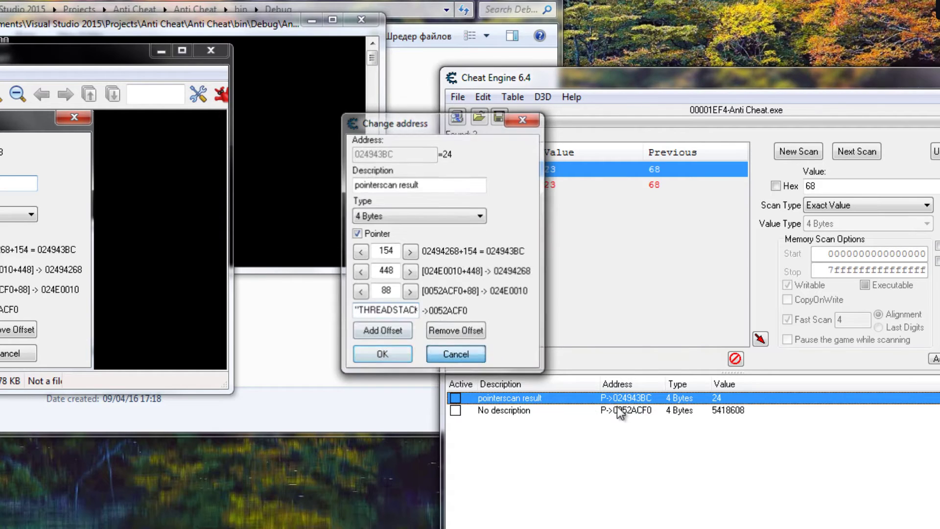
# Check the address and base expression of the manually added threadstack1 entry, leaving its settings without changes
pyautogui.click(612, 411)
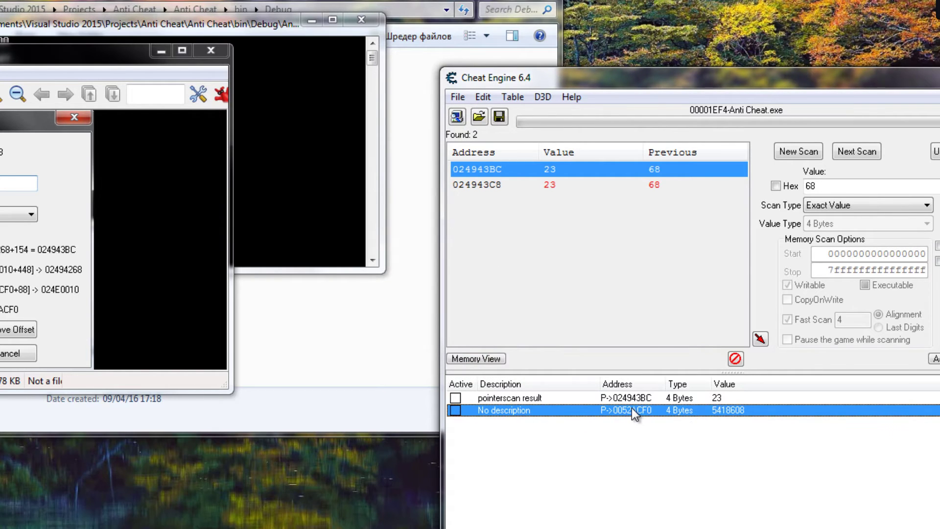
pyautogui.doubleClick(632, 410)
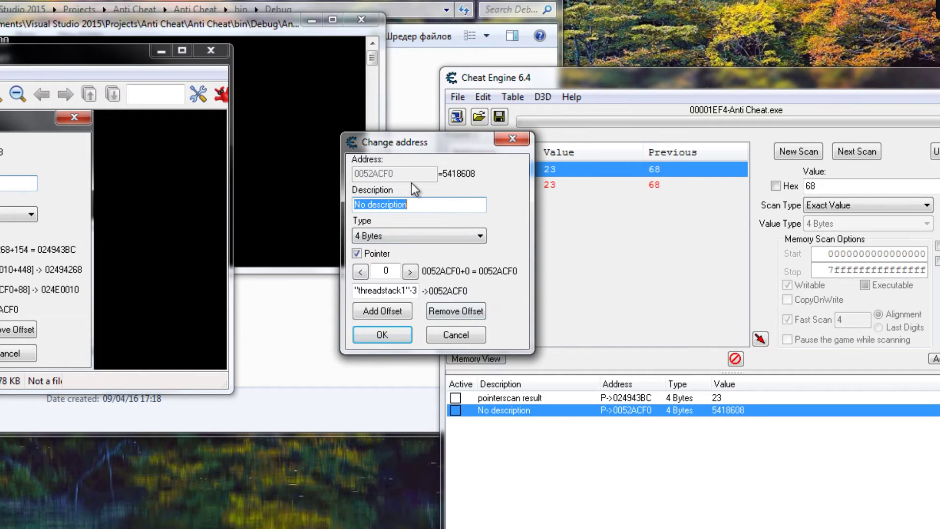
pyautogui.click(527, 144)
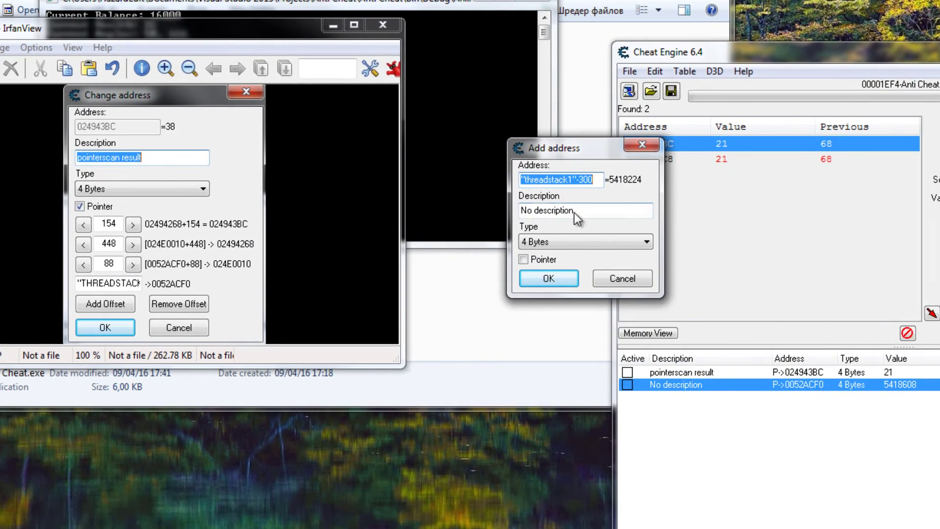
# Manually add a second 4 Bytes pointer entry with the base 52acf0+88 and offset 0
pyautogui.click(263, 248)
pyautogui.click(523, 259)
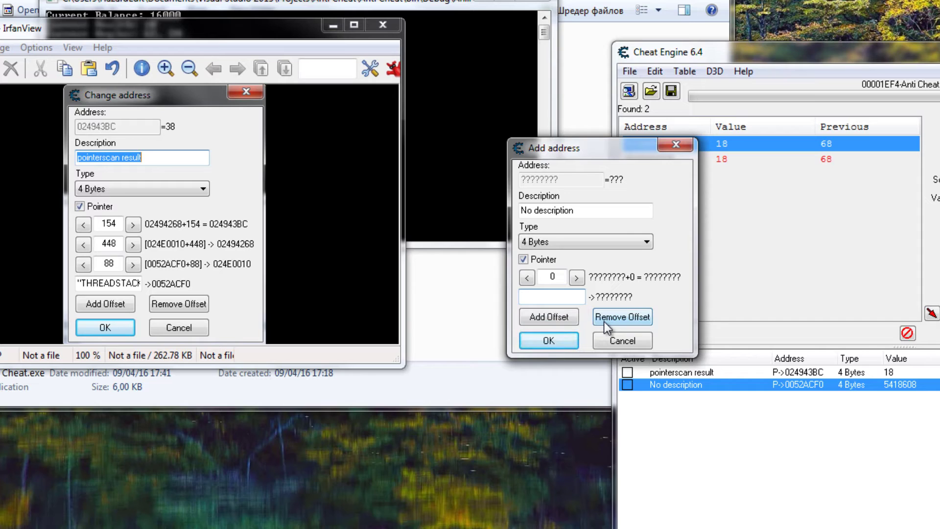
pyautogui.write('52acf')
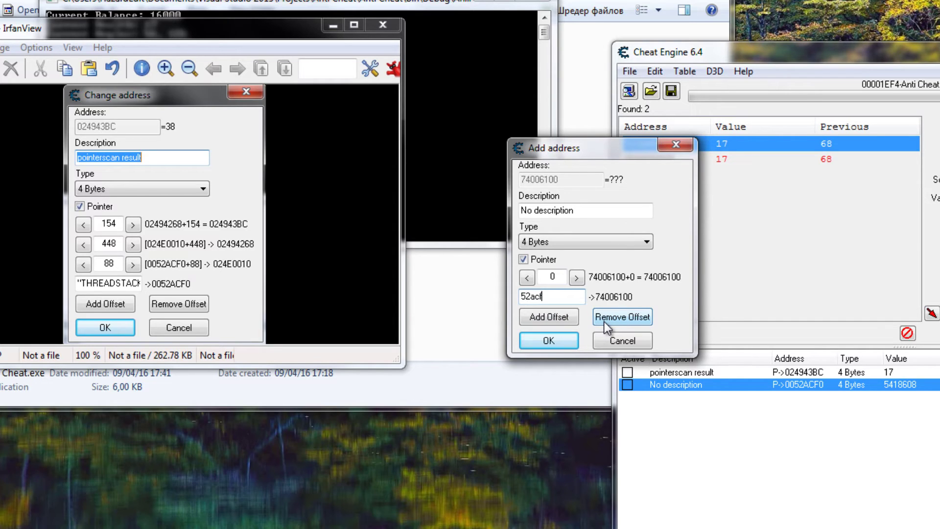
pyautogui.write('0')
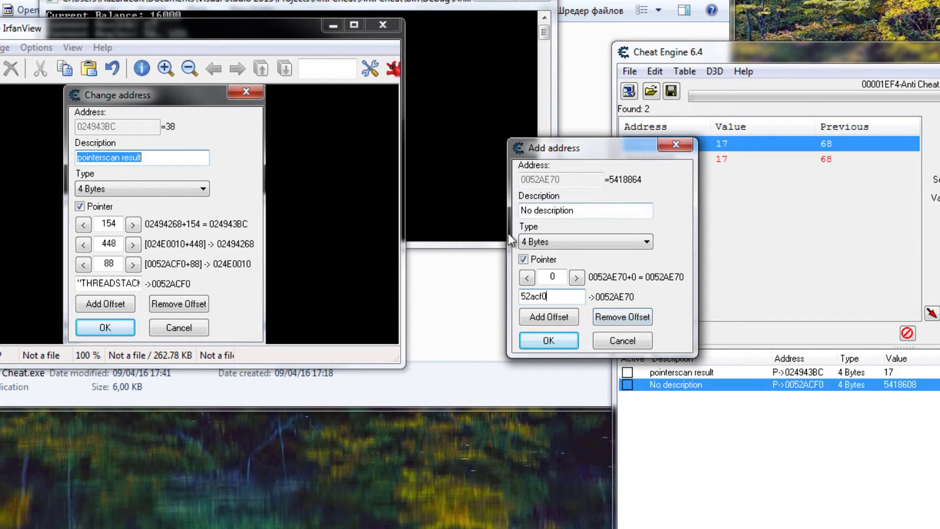
pyautogui.write('+88')
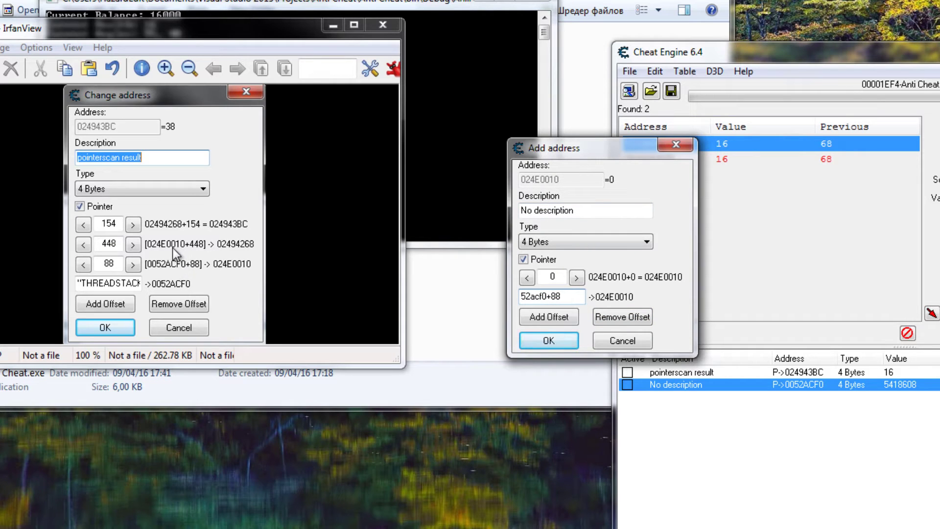
pyautogui.click(544, 339)
pyautogui.click(808, 397)
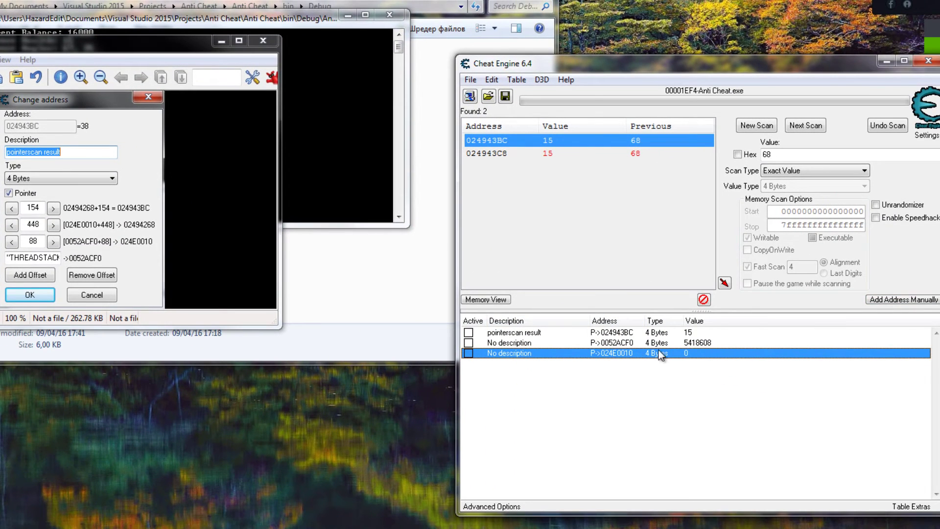
# Begin a third manual pointer entry and set its base to 24e0010+448
pyautogui.click(905, 299)
pyautogui.click(382, 236)
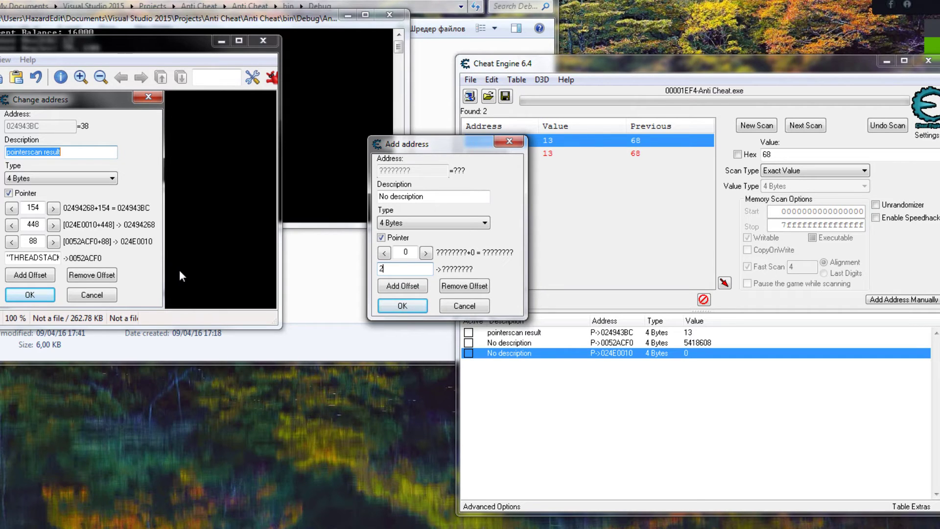
pyautogui.write('0010+448')
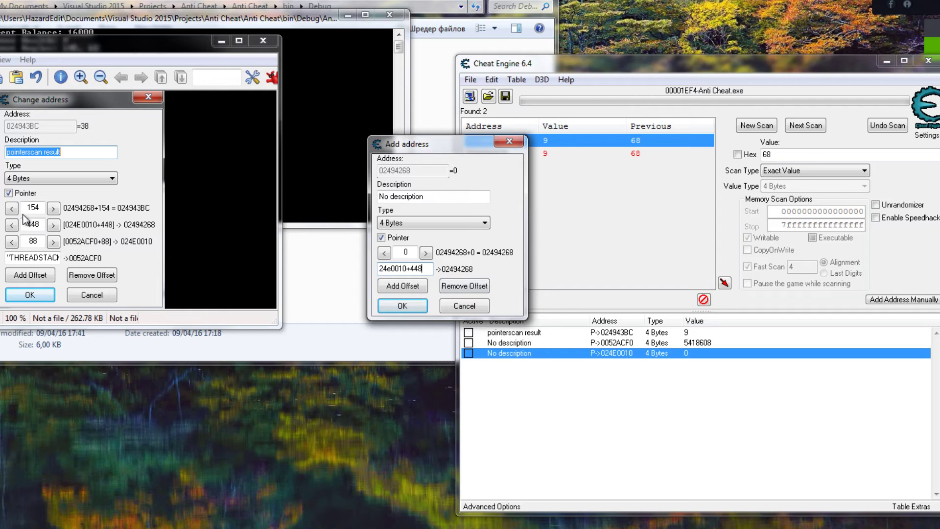
# Try replacing the 24e0010 part of the pointer base with the word variable, keeping the +448 offset
pyautogui.click(411, 269)
pyautogui.moveTo(410, 269); pyautogui.dragTo(299, 276)
pyautogui.click(410, 269)
pyautogui.moveTo(378, 269); pyautogui.dragTo(407, 273)
pyautogui.write('variab')
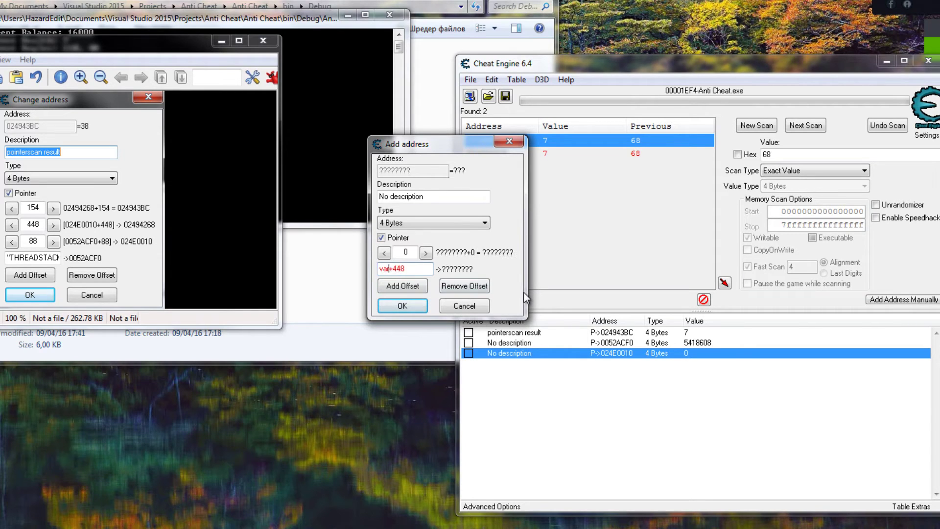
pyautogui.write('le')
pyautogui.press('BackSpace')
pyautogui.press('BackSpace')
pyautogui.press('BackSpace')
pyautogui.press('BackSpace')
# Set the pointer base to 24e0010+448 and add the entry to the address list
pyautogui.write('24e0001')
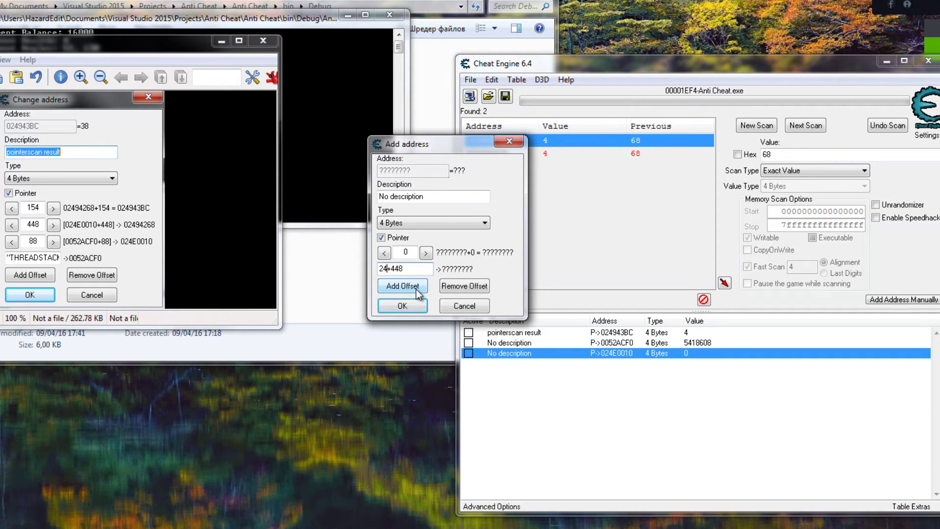
pyautogui.write('0')
pyautogui.press('Left')
pyautogui.press('BackSpace')
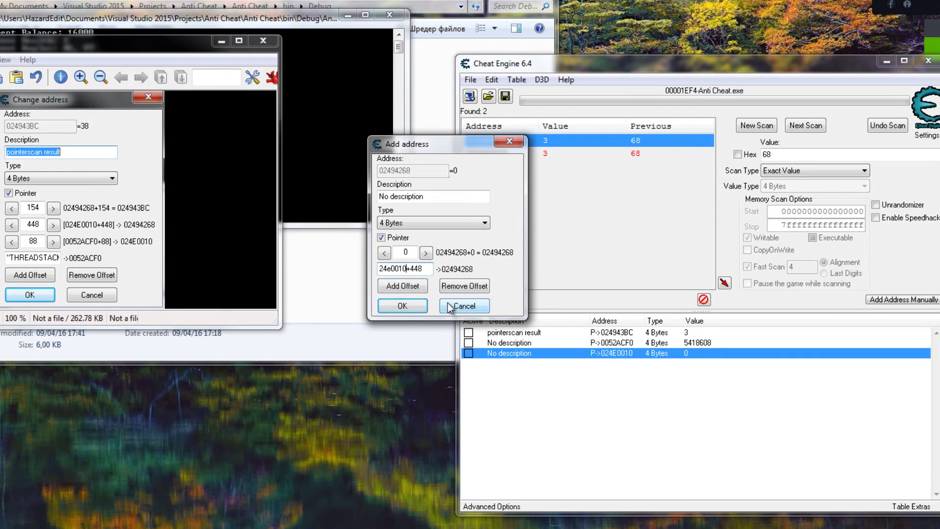
pyautogui.click(424, 304)
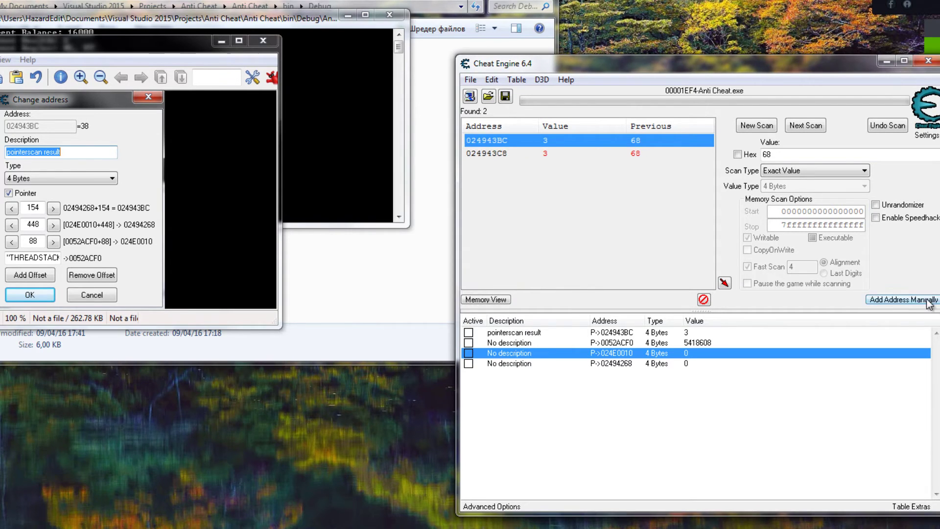
# Begin another manual address entry and change its address to 2494268+448 with Pointer left off
pyautogui.click(902, 299)
pyautogui.click(433, 170)
pyautogui.press('Left')
pyautogui.press('Left')
pyautogui.press('Left')
pyautogui.press('Left')
pyautogui.press('BackSpace')
pyautogui.press('BackSpace')
pyautogui.press('BackSpace')
pyautogui.press('BackSpace')
pyautogui.press('BackSpace')
pyautogui.press('BackSpace')
pyautogui.press('BackSpace')
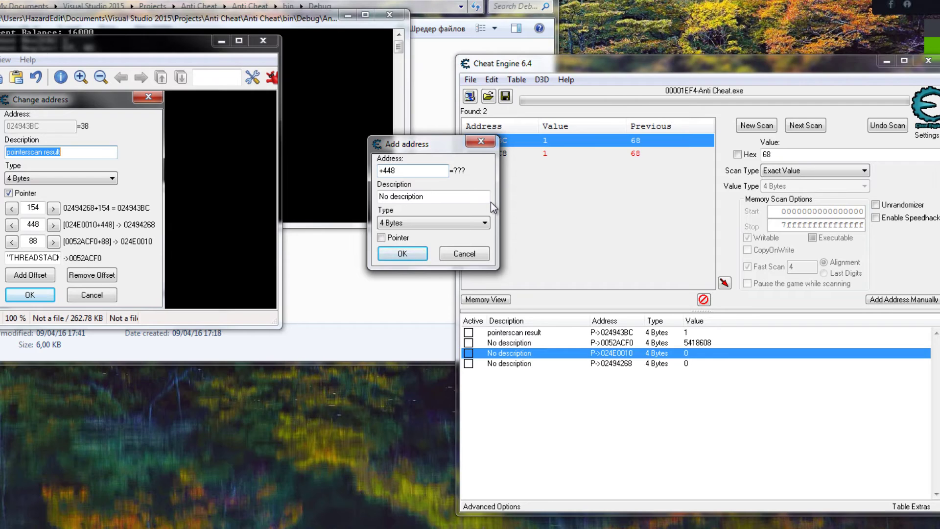
pyautogui.write('2494268')
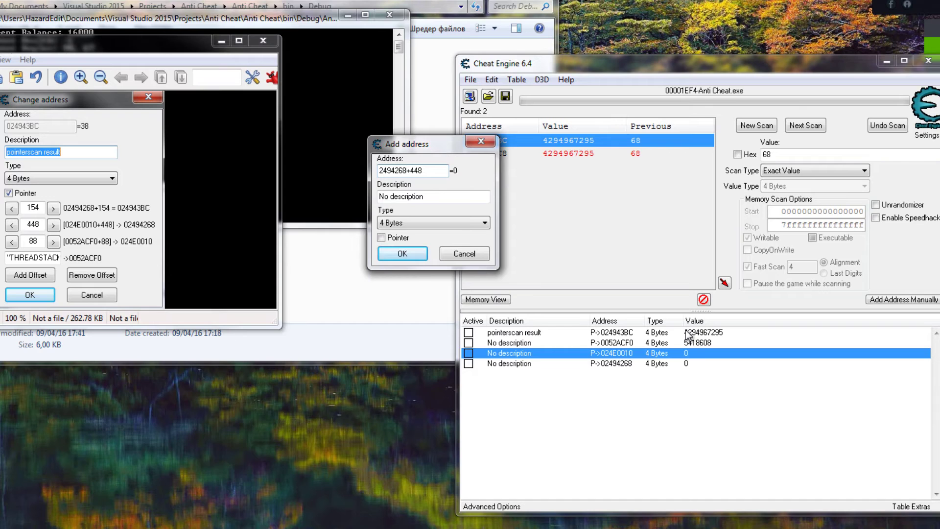
# Bring the console window forward to check the current health, and return to the IrfanView screenshot
pyautogui.click(270, 18)
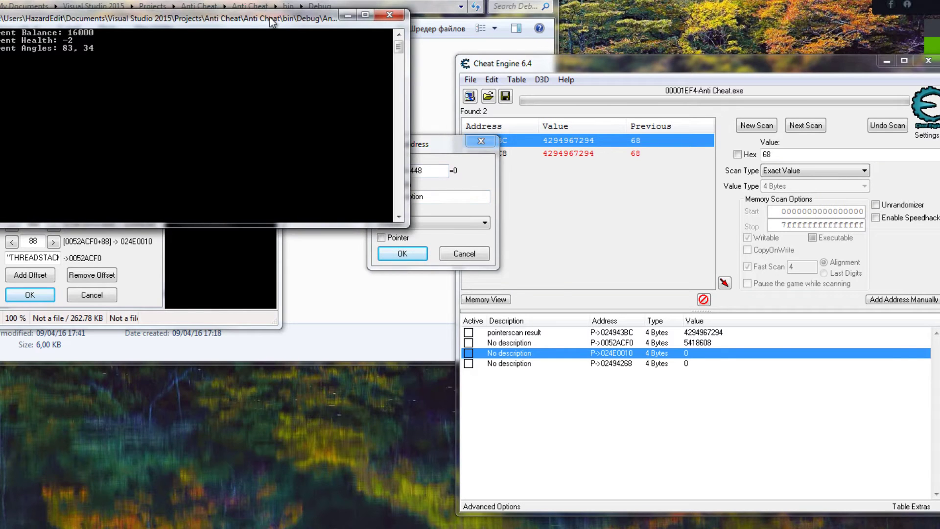
pyautogui.click(233, 252)
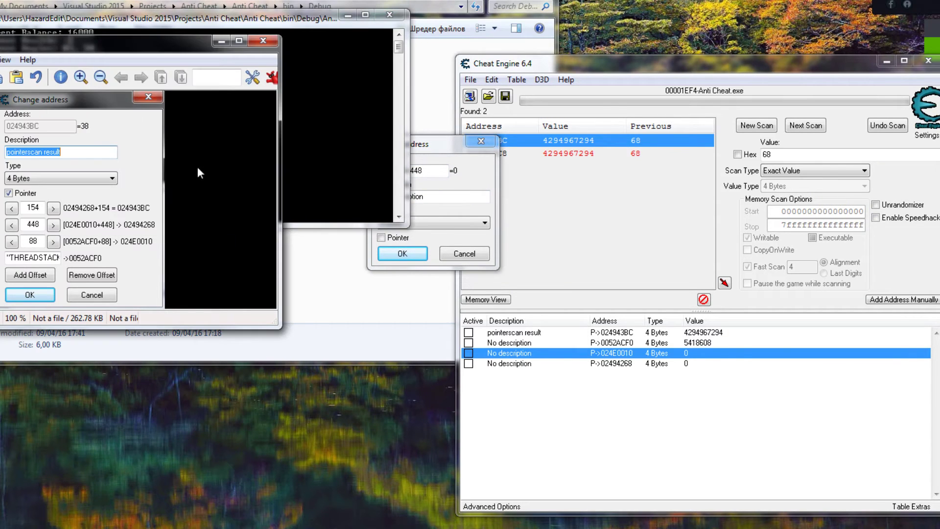
# Close the running Anti Cheat console and relaunch Anti Cheat.exe from the Debug folder
pyautogui.moveTo(155, 43); pyautogui.dragTo(158, 108)
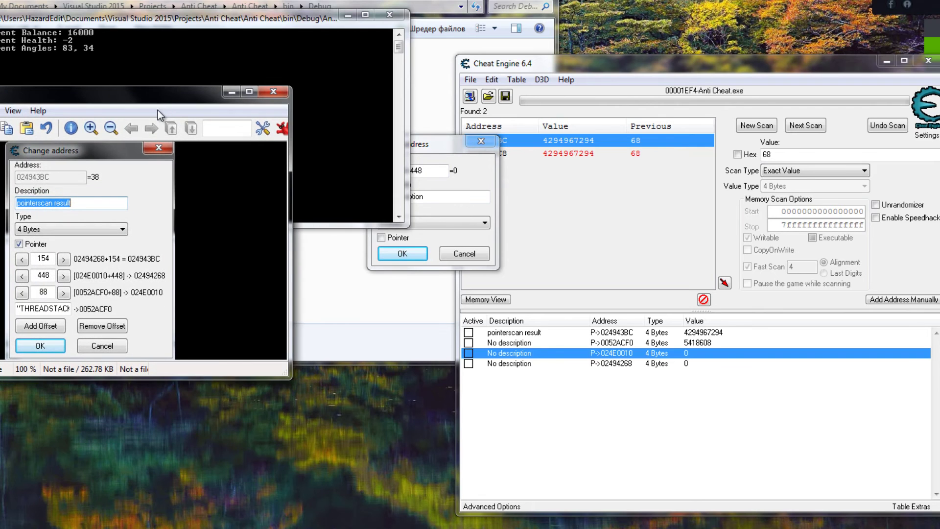
pyautogui.click(390, 14)
pyautogui.click(369, 177)
pyautogui.click(56, 67)
pyautogui.doubleClick(55, 67)
# Attach Cheat Engine to the newly started Anti Cheat.exe process (00002F0C), keeping the current address list
pyautogui.click(651, 78)
pyautogui.click(470, 96)
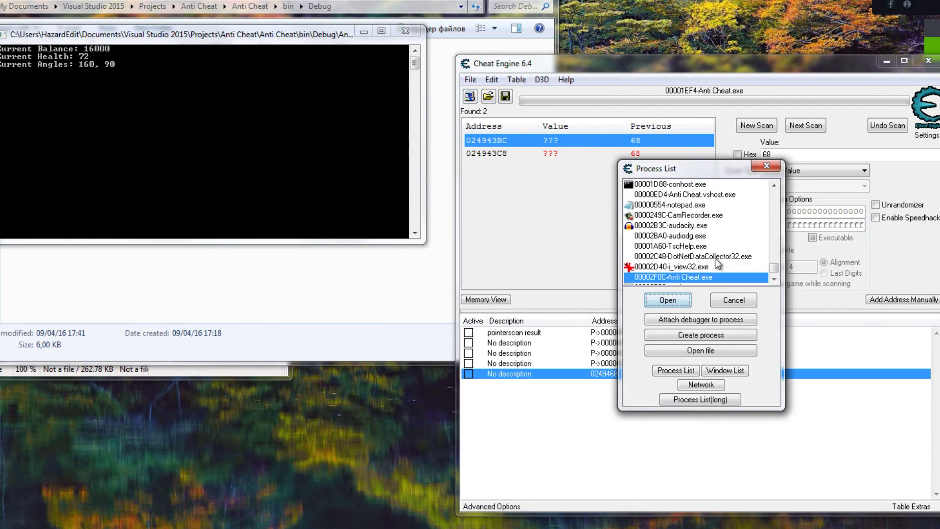
pyautogui.click(676, 299)
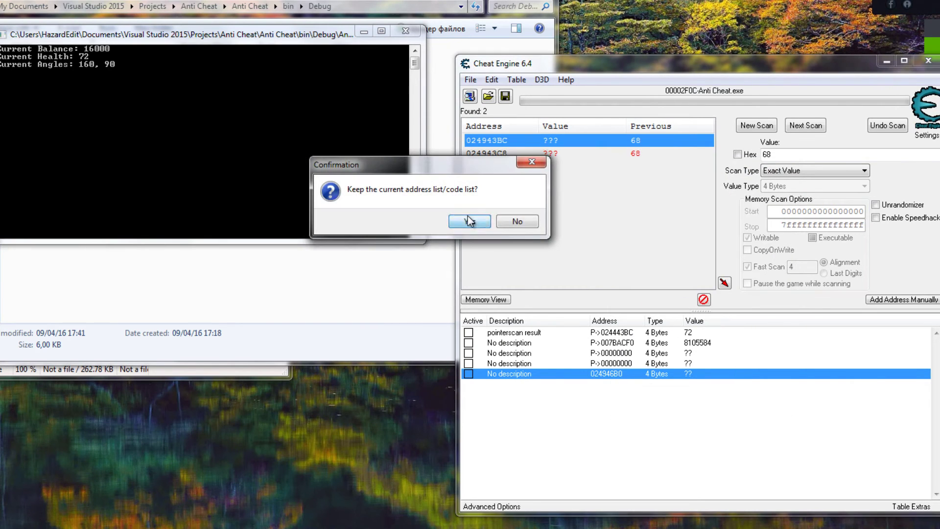
pyautogui.click(469, 220)
# Set the pointer base of the entry with the +88 offset to 7bacf0+88
pyautogui.click(632, 345)
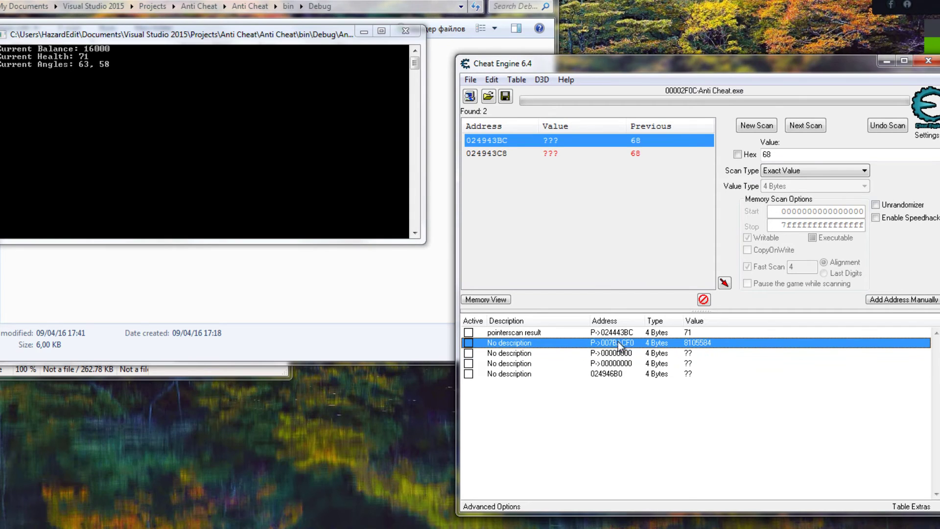
pyautogui.click(644, 351)
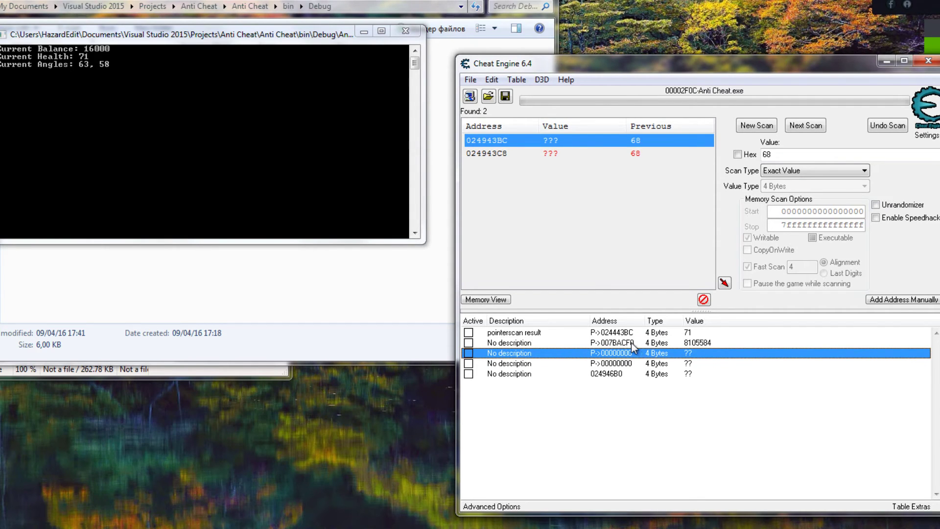
pyautogui.doubleClick(615, 353)
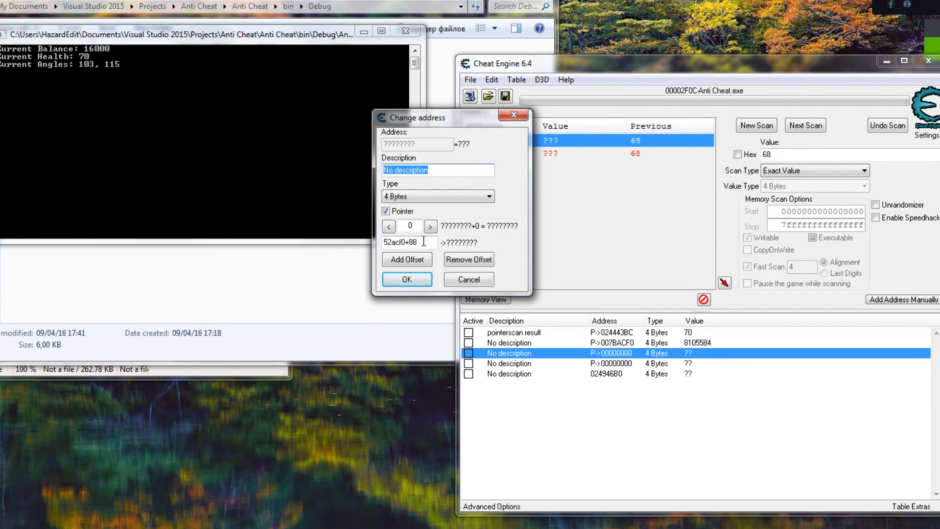
pyautogui.moveTo(406, 242); pyautogui.dragTo(384, 242)
pyautogui.press('BackSpace')
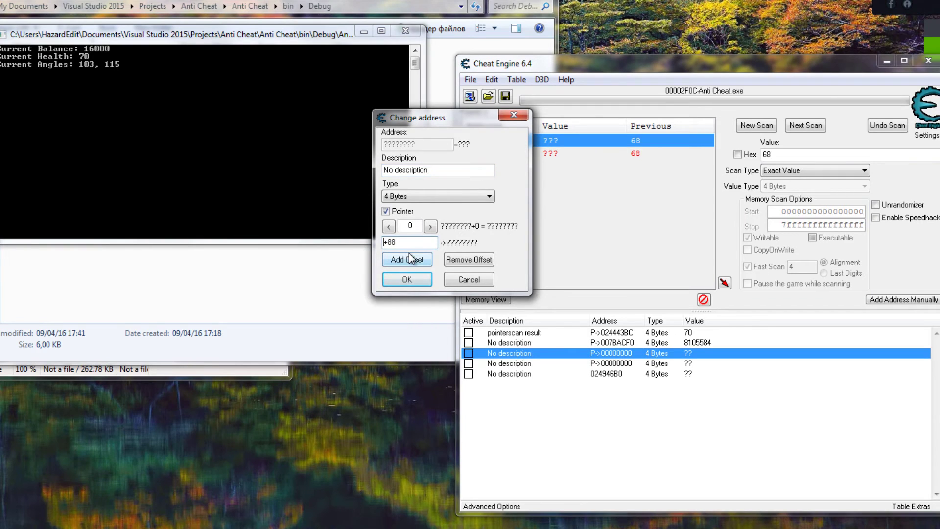
pyautogui.write('7bacf0')
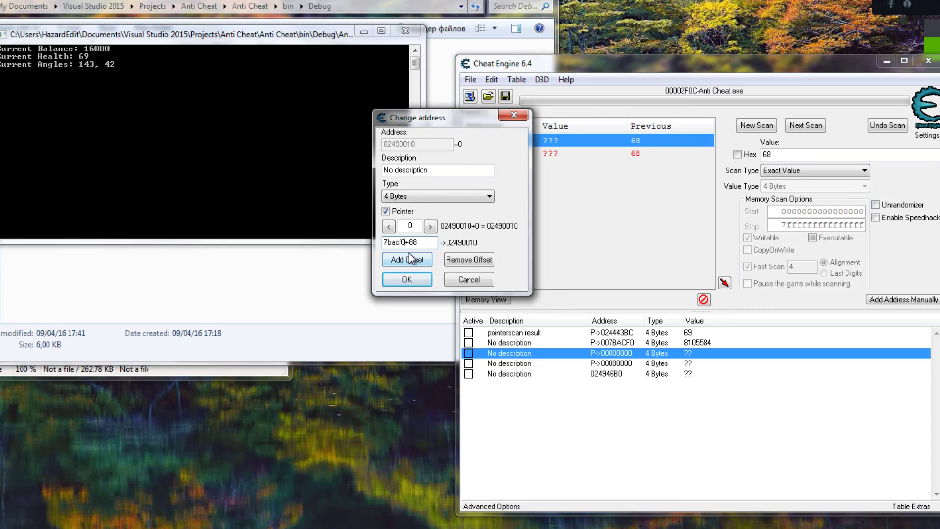
pyautogui.click(408, 278)
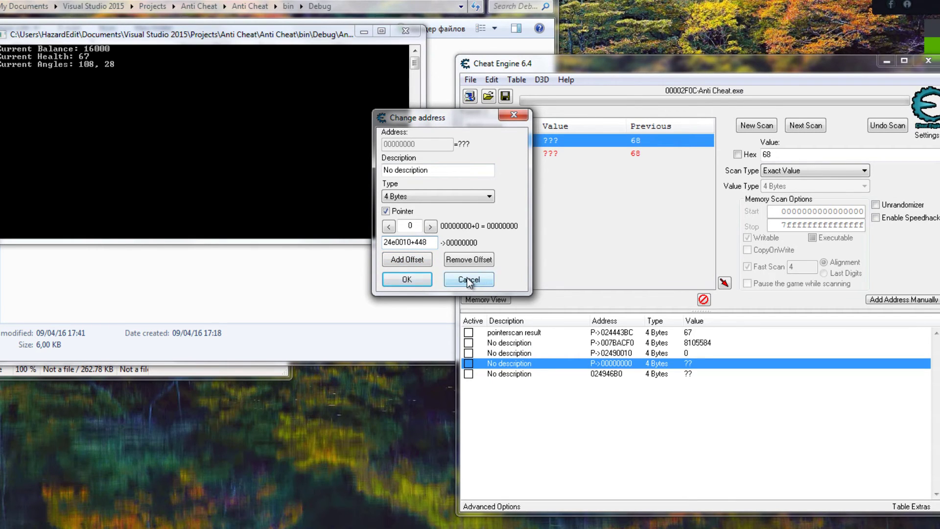
# Set the pointer base of the entry with the +448 offset to 2490010+448
pyautogui.press('BackSpace')
pyautogui.press('BackSpace')
pyautogui.press('BackSpace')
pyautogui.press('BackSpace')
pyautogui.press('BackSpace')
pyautogui.press('BackSpace')
pyautogui.press('BackSpace')
pyautogui.write('2490')
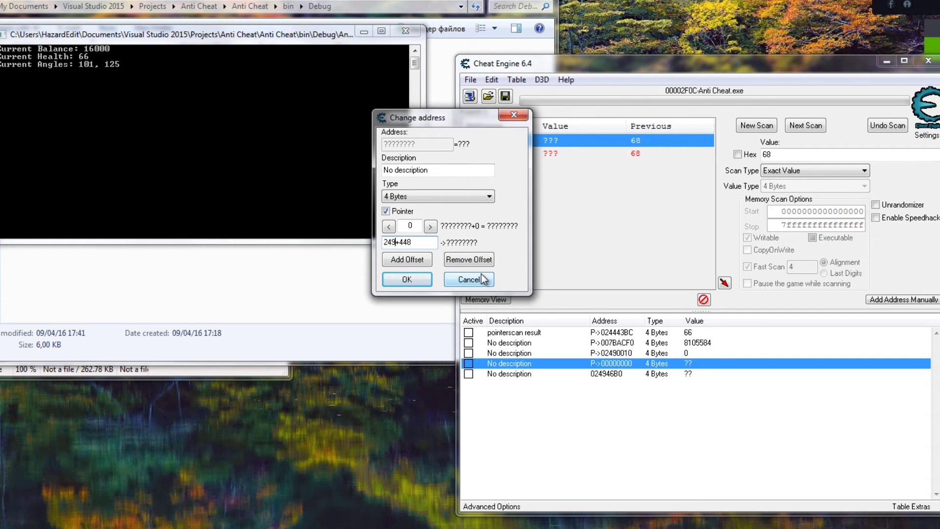
pyautogui.write('010')
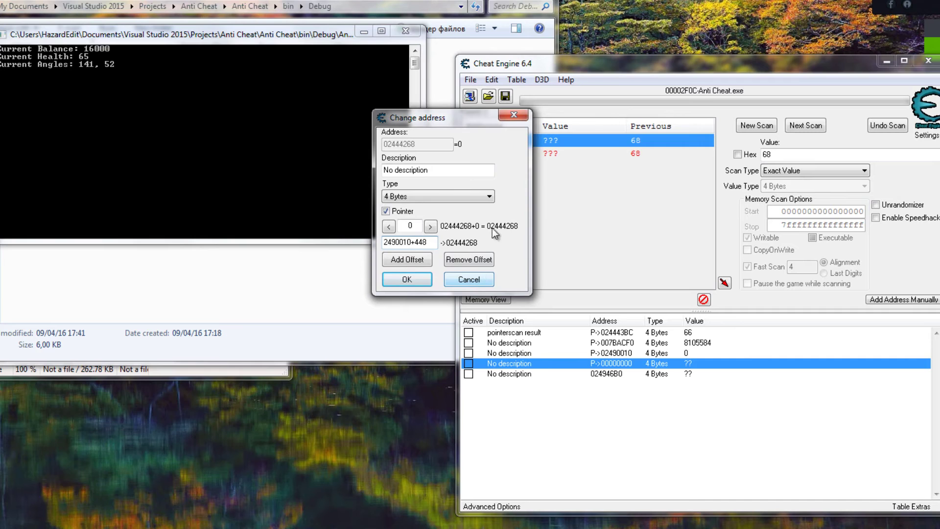
pyautogui.click(407, 279)
# Set the address of the last, non-pointer entry to 2444268+448
pyautogui.doubleClick(608, 372)
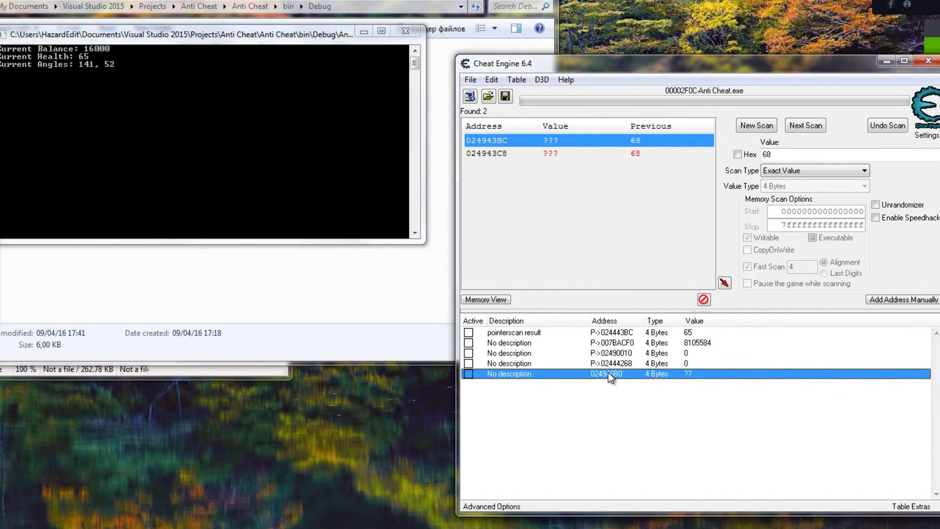
pyautogui.doubleClick(404, 171)
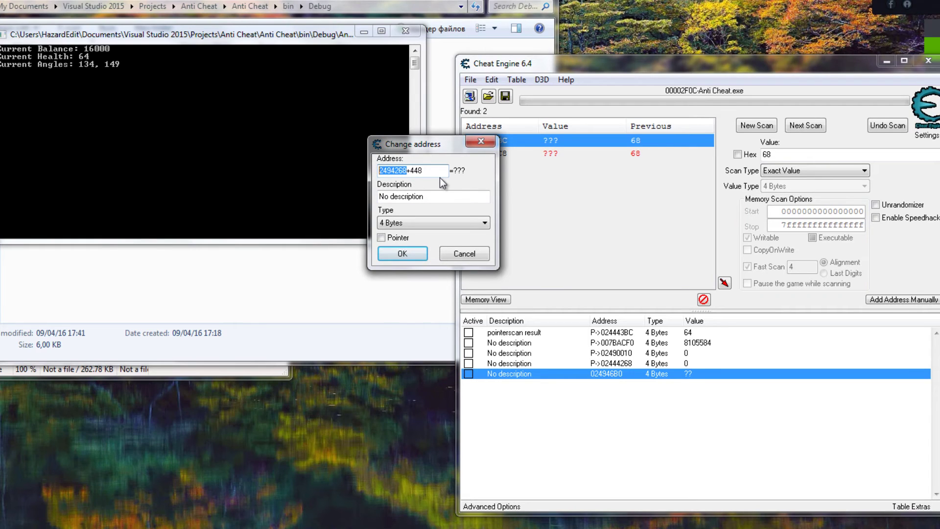
pyautogui.write('2444268')
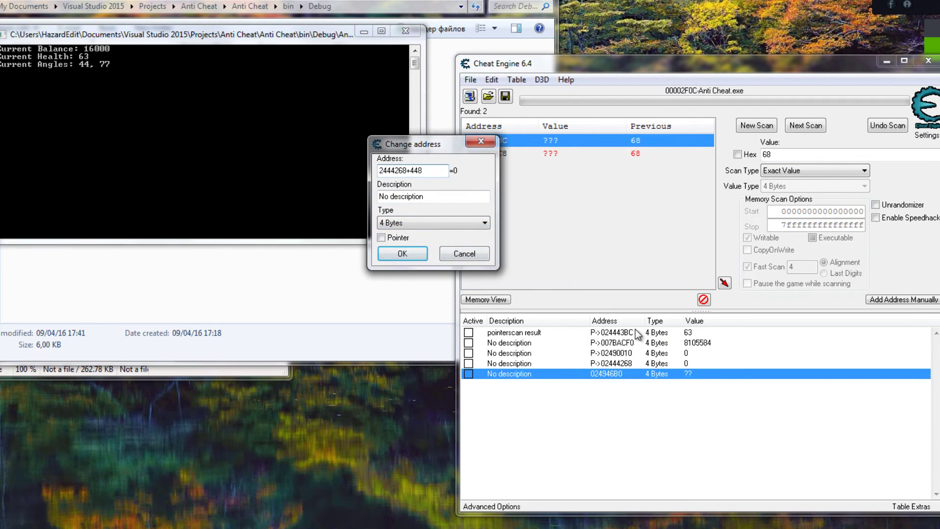
pyautogui.press('Return')
# Check the offsets of the pointerscan result, and correct the last entry's address to 2444268+154
pyautogui.doubleClick(609, 333)
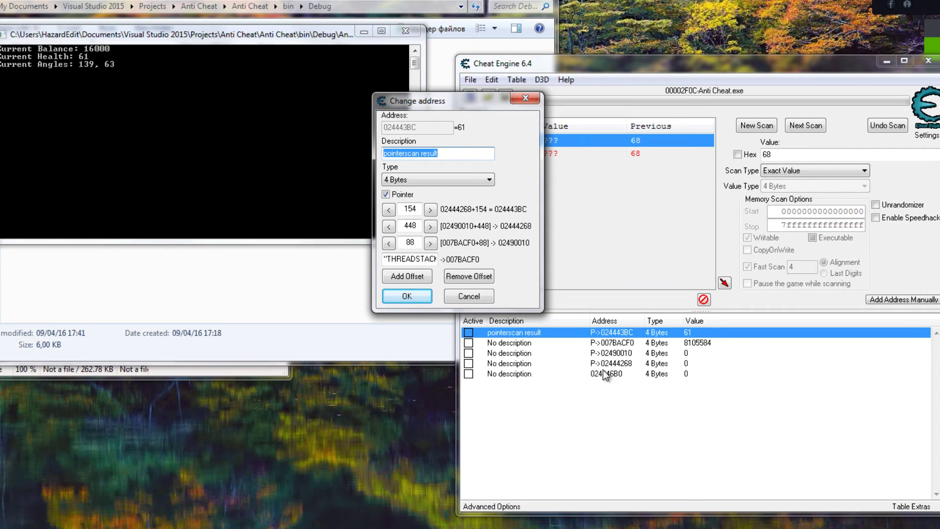
pyautogui.write('+')
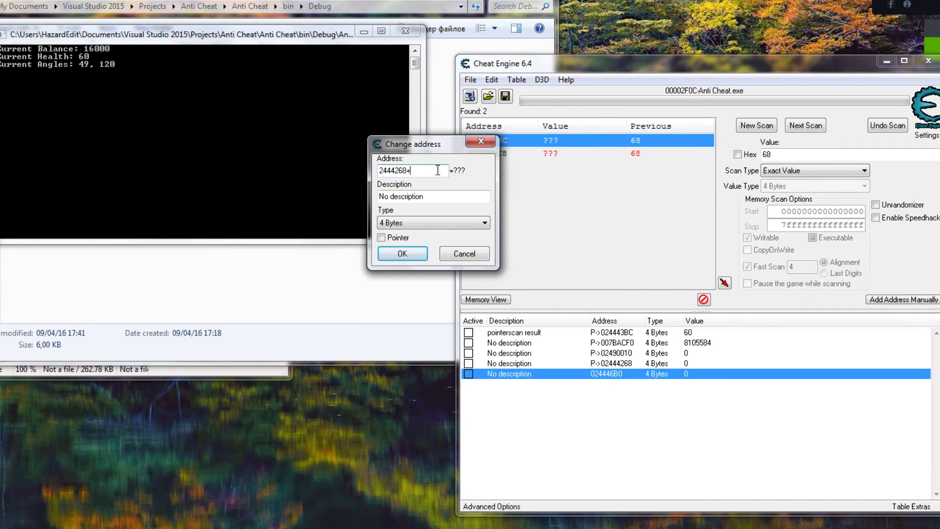
pyautogui.write('154')
pyautogui.press('Return')
# Reopen the pointerscan result to review its 448 offset level, and close it without changes
pyautogui.click(619, 344)
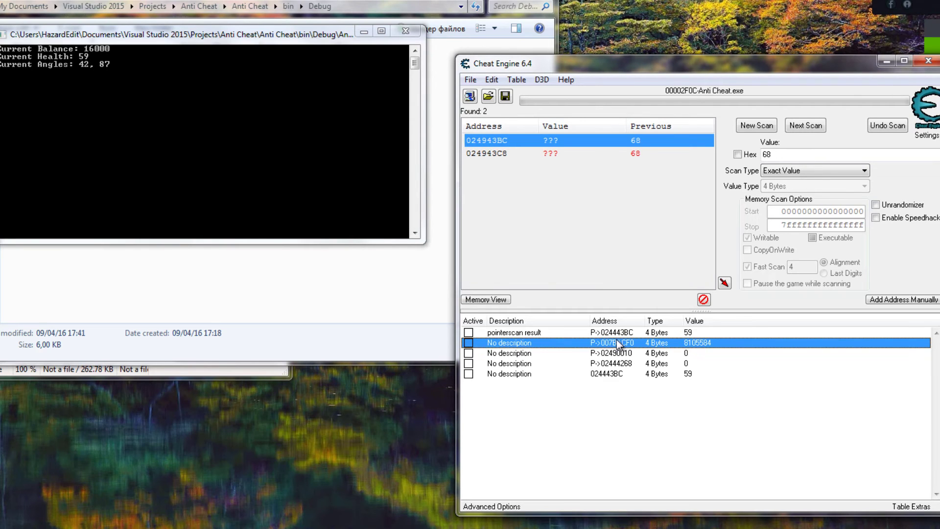
pyautogui.click(609, 335)
pyautogui.doubleClick(609, 335)
pyautogui.doubleClick(411, 226)
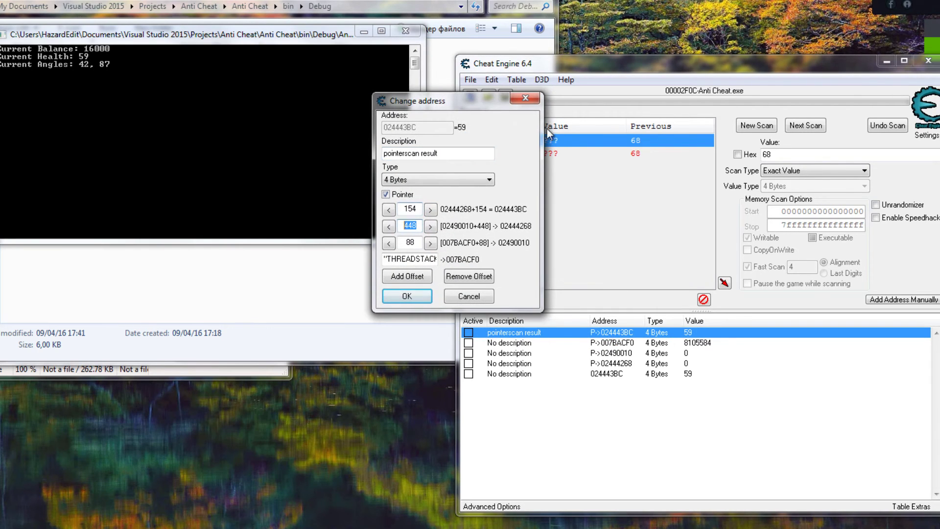
pyautogui.click(533, 96)
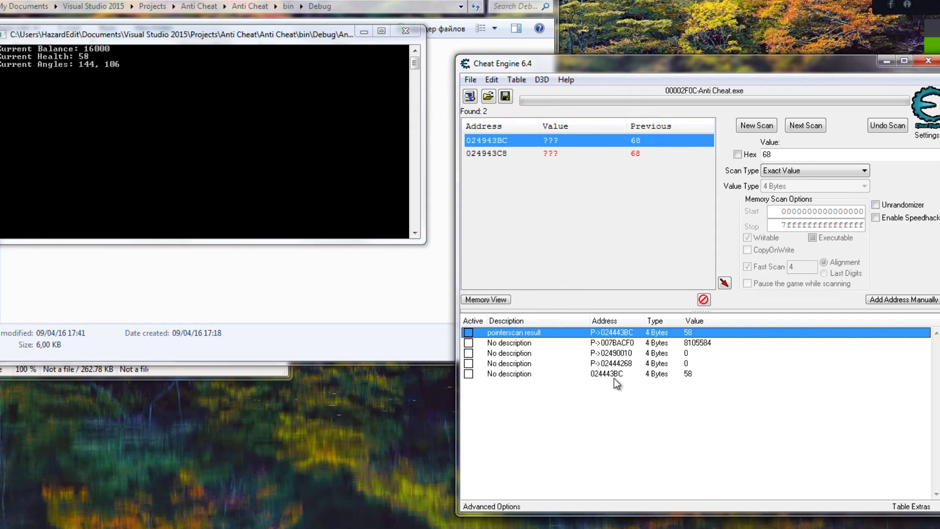
# Compare the last entry's address with the offsets in the enlarged IrfanView screenshot, and close both the entry and the screenshot
pyautogui.doubleClick(609, 374)
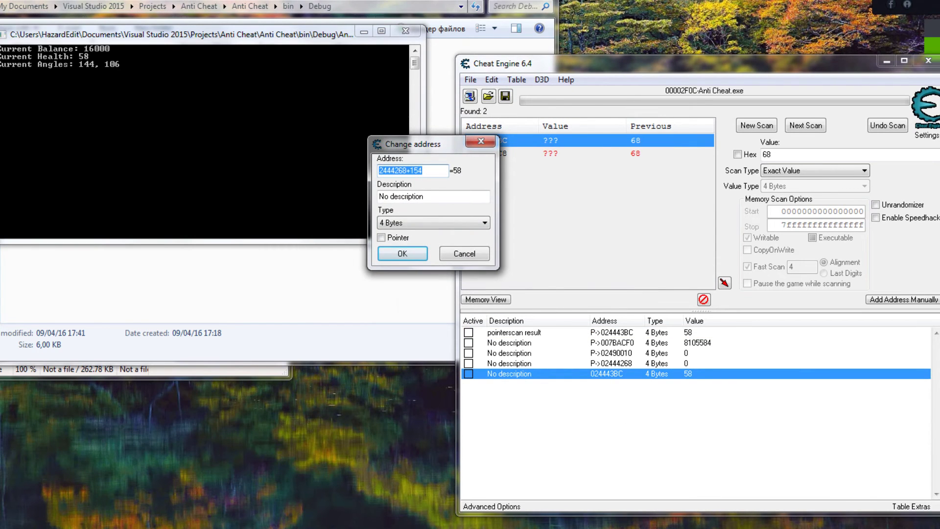
pyautogui.hotkey('alt', 'Tab')
pyautogui.moveTo(87, 101); pyautogui.dragTo(153, 119)
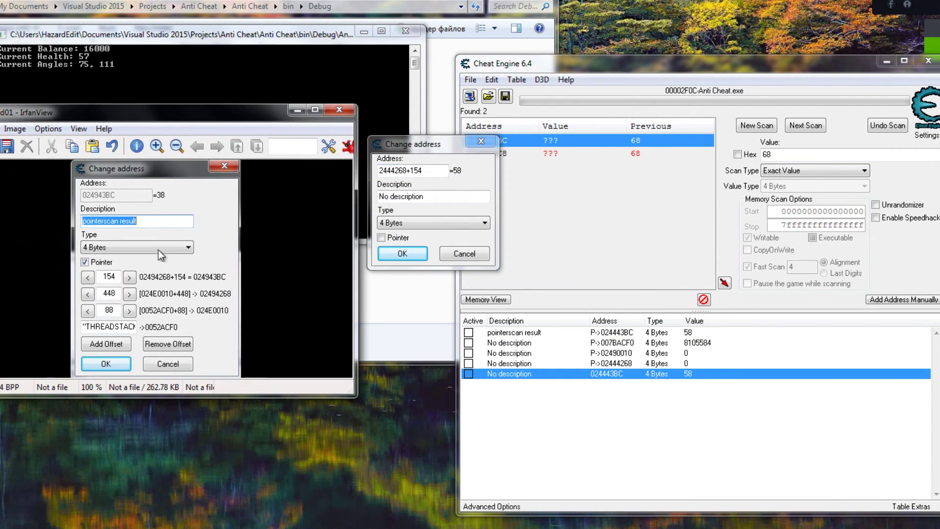
pyautogui.moveTo(94, 262); pyautogui.dragTo(163, 297)
pyautogui.click(163, 297)
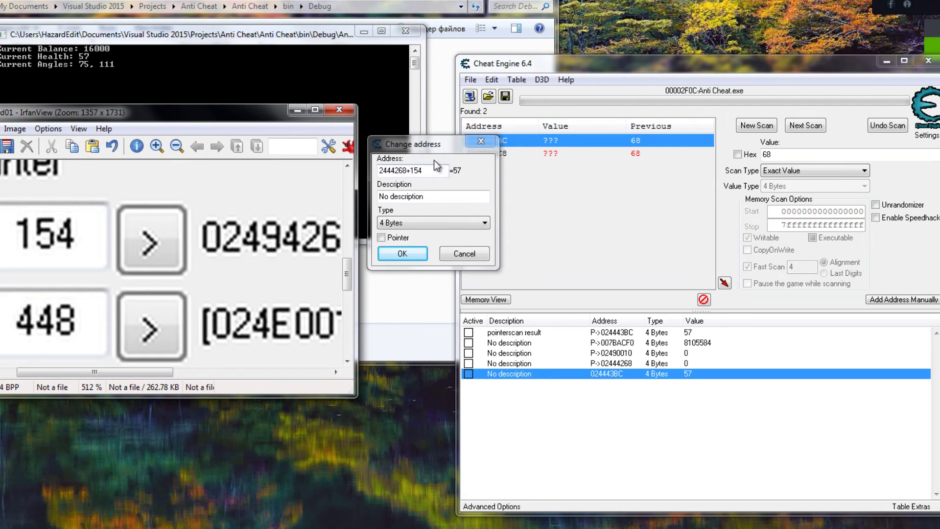
pyautogui.click(402, 253)
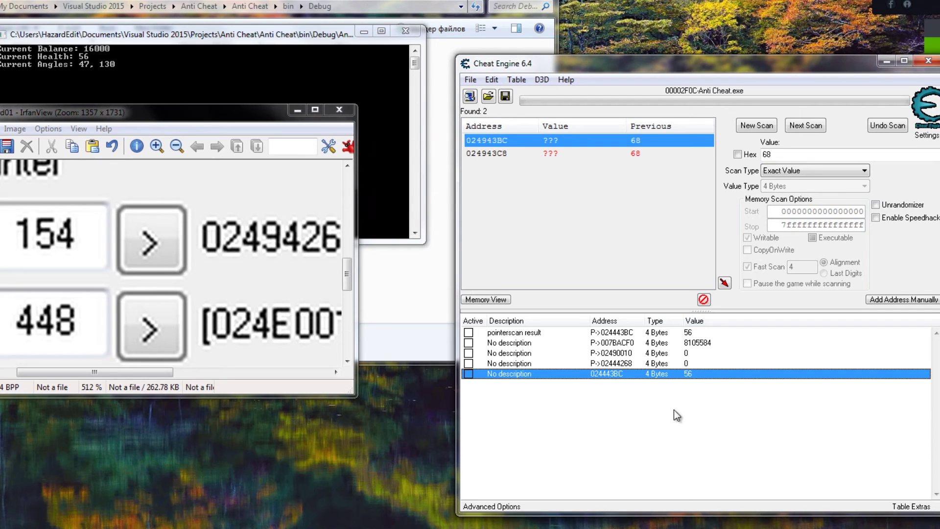
pyautogui.click(339, 109)
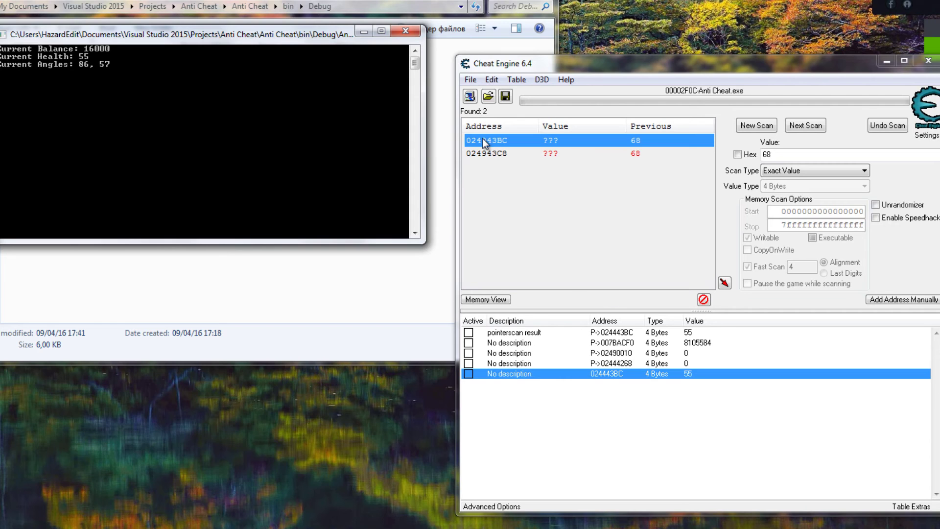
# Review the rebuilt pointer entries, the threadstack base entry and the pointerscan result's levels without changing them
pyautogui.click(634, 353)
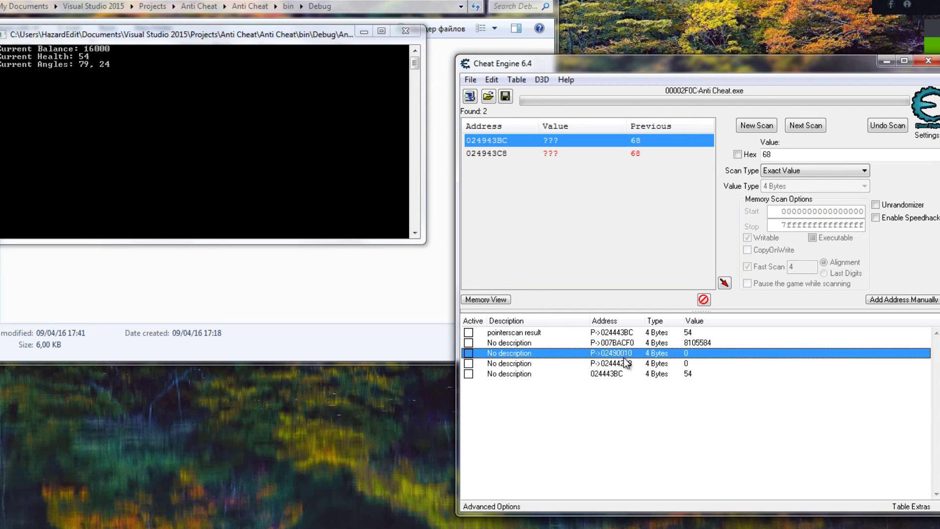
pyautogui.click(625, 343)
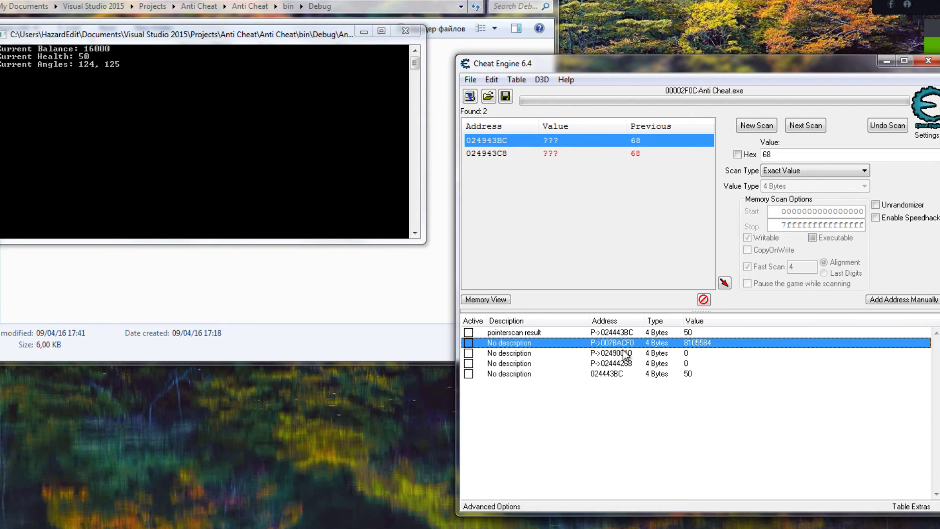
pyautogui.click(623, 350)
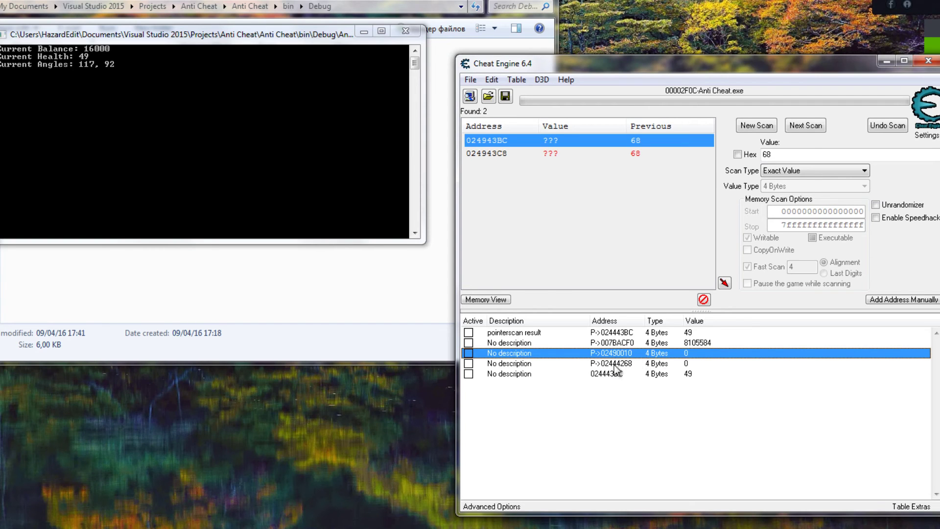
pyautogui.doubleClick(621, 342)
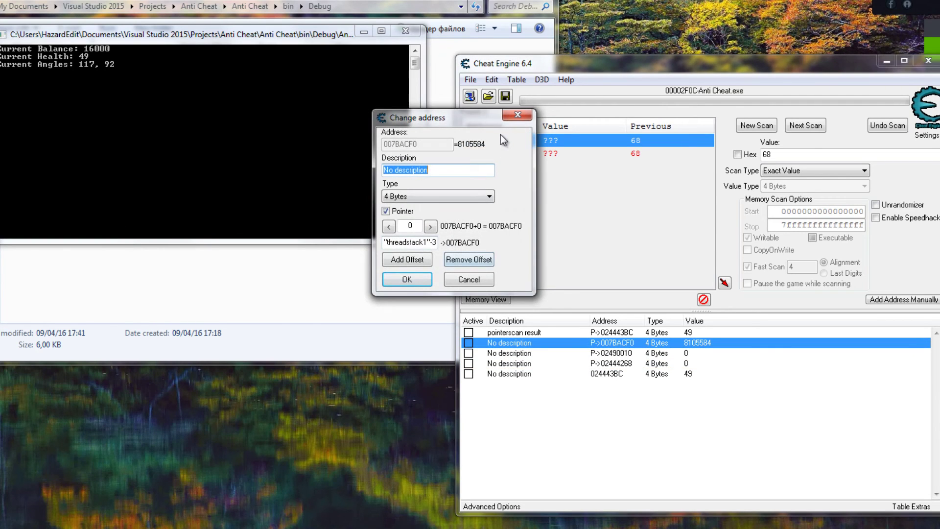
pyautogui.click(518, 114)
pyautogui.doubleClick(617, 332)
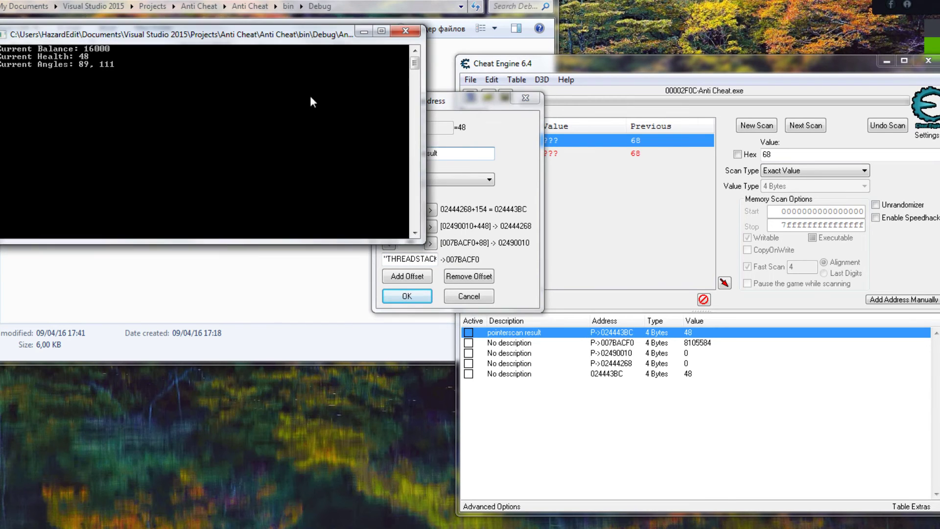
pyautogui.click(526, 98)
# Sort the address list by address and reposition the console window clear of Cheat Engine
pyautogui.moveTo(316, 39); pyautogui.dragTo(324, 67)
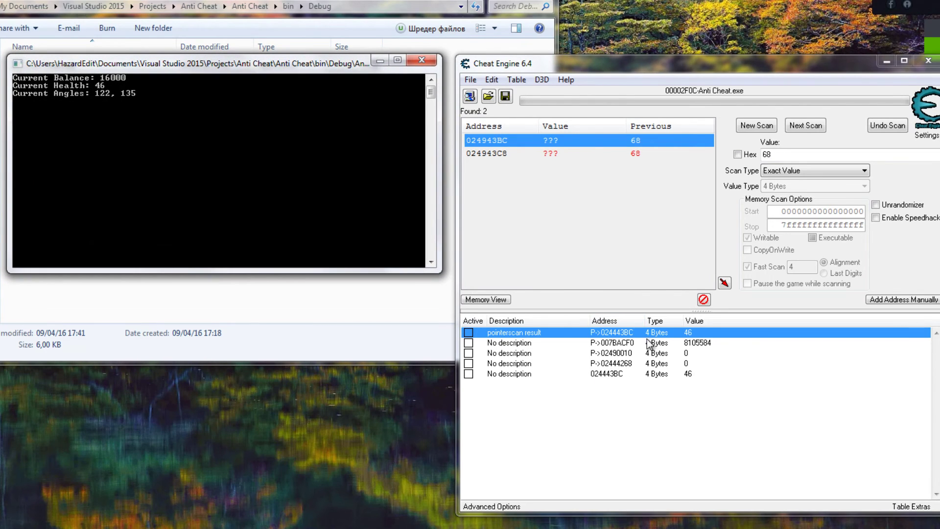
pyautogui.click(623, 326)
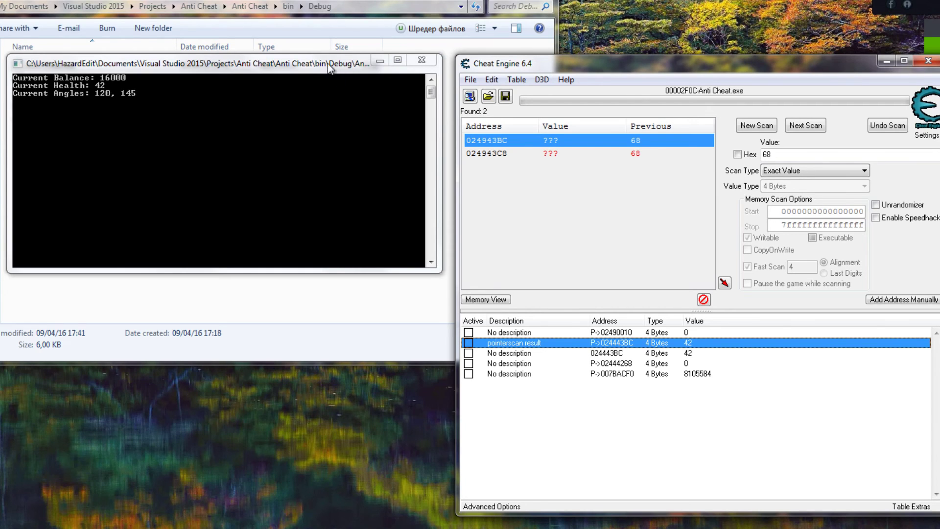
pyautogui.moveTo(327, 63)
pyautogui.mouseDown()
pyautogui.moveTo(339, 72)
pyautogui.moveTo(331, 79)
pyautogui.mouseUp()
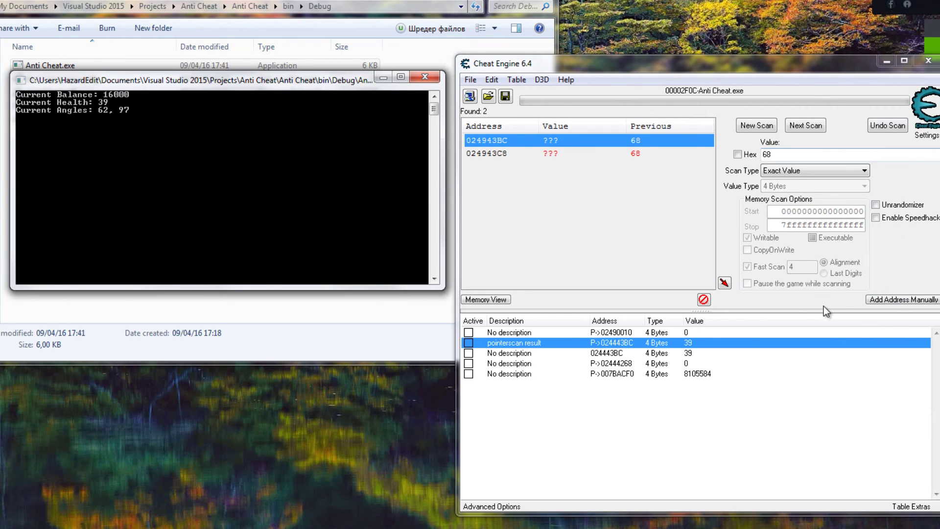
# Examine the pointer scan options for the 02490010 entry, and close the pointer scanner without keeping a scan
pyautogui.rightClick(620, 340)
pyautogui.click(611, 333)
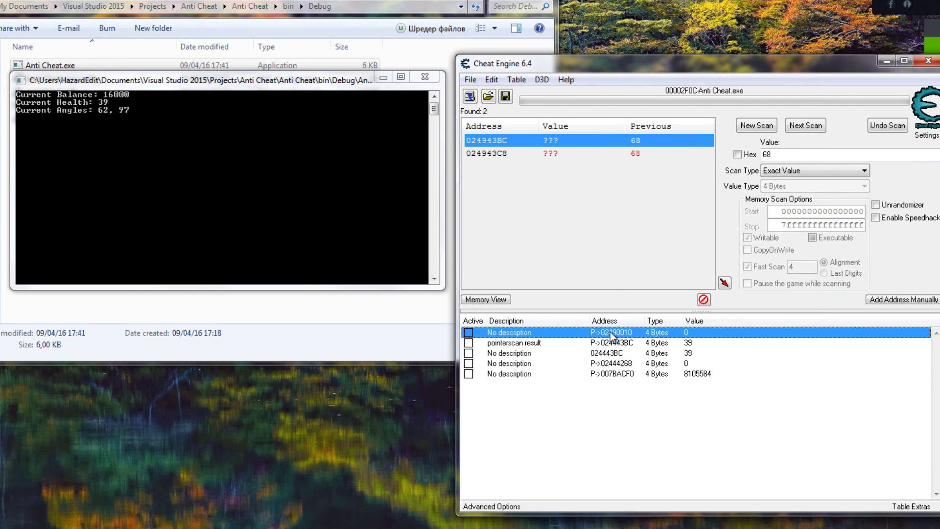
pyautogui.rightClick(636, 328)
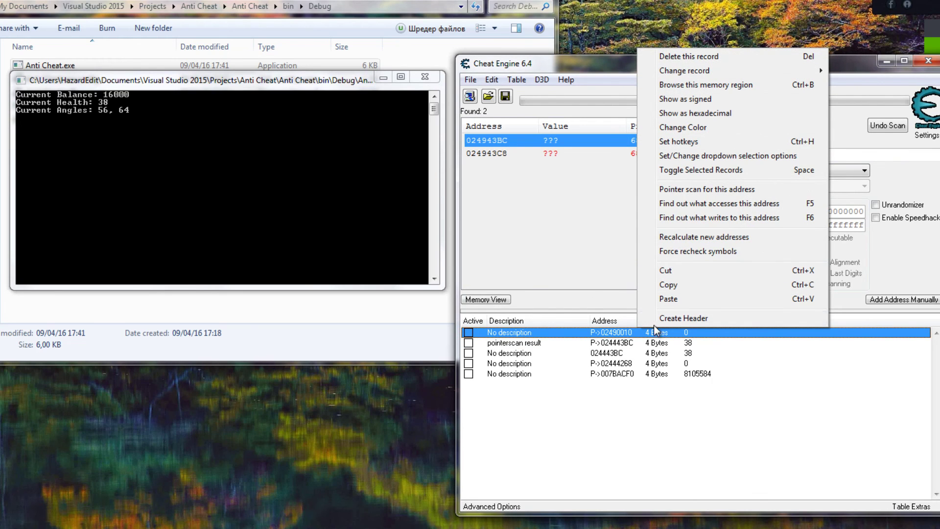
pyautogui.click(730, 191)
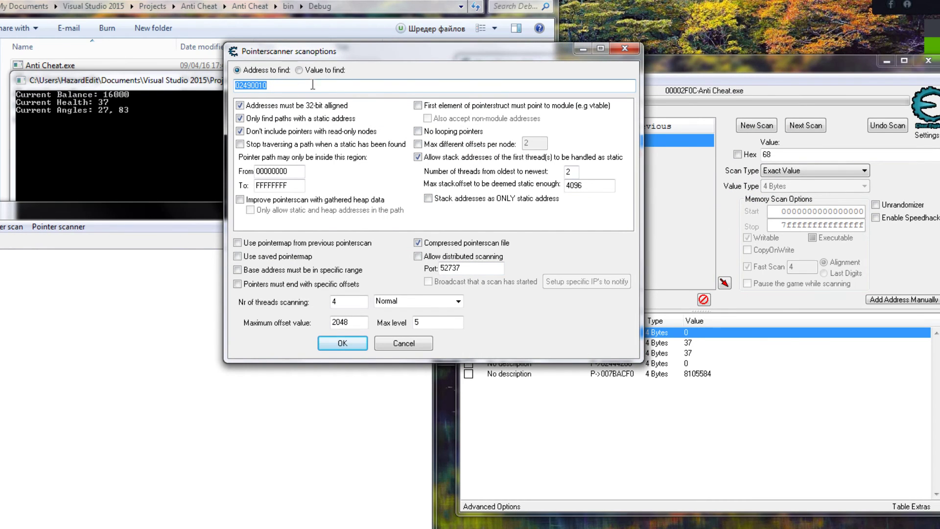
pyautogui.press('Return')
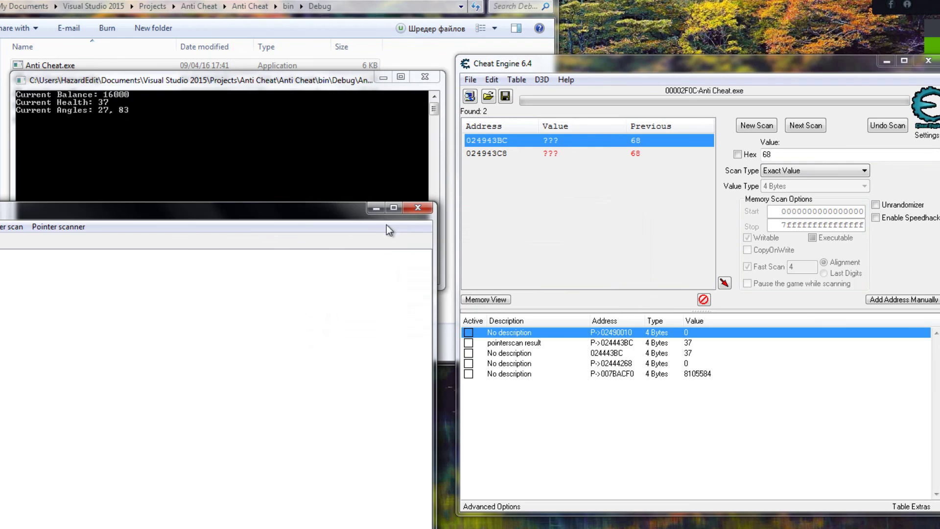
pyautogui.click(417, 207)
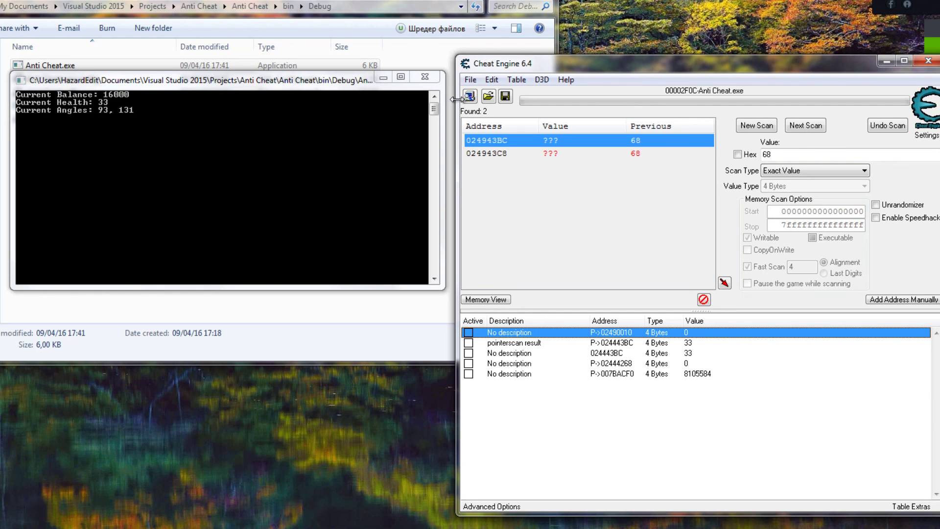
pyautogui.moveTo(345, 80); pyautogui.dragTo(344, 65)
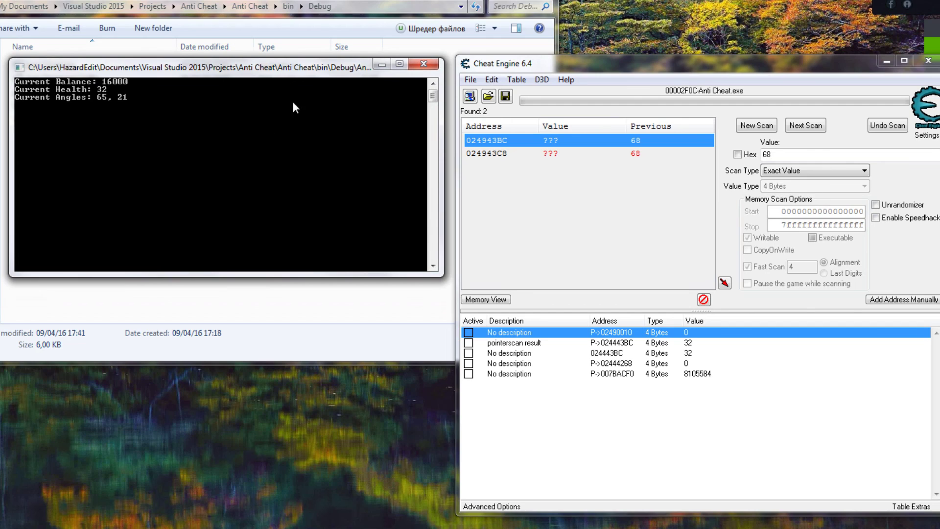